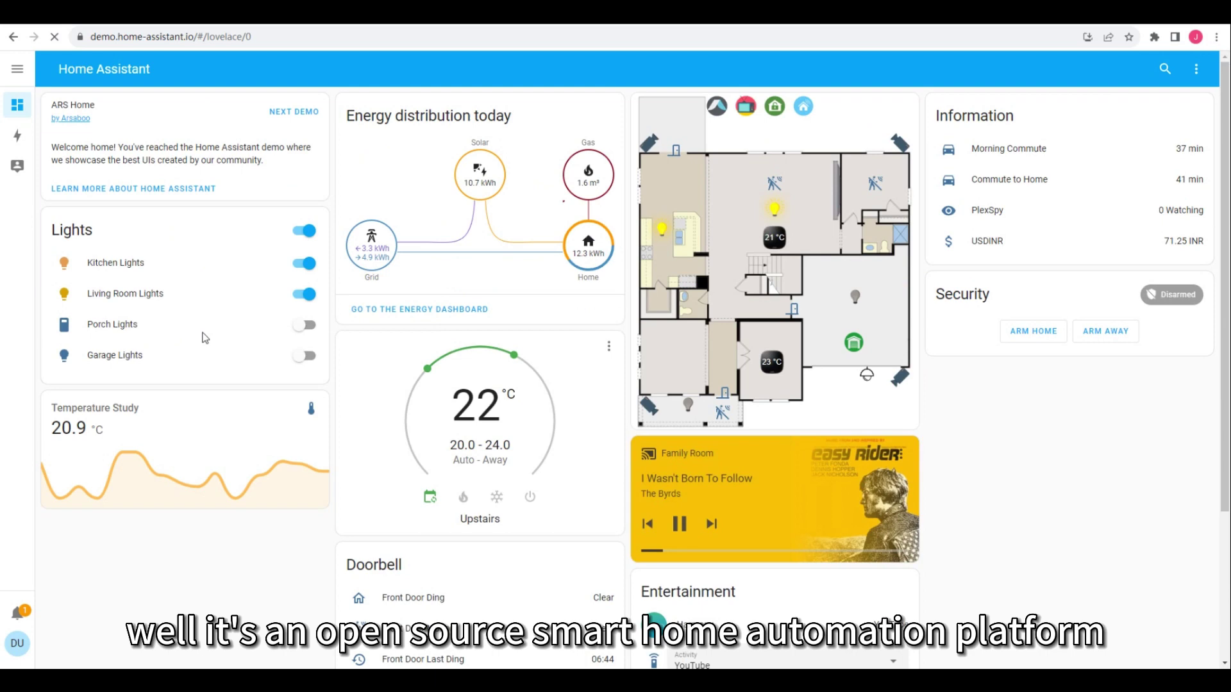
Scroll the demo dashboard, browse the Energy page, then bring up the household members map
scroll(220, 331, down, 3)
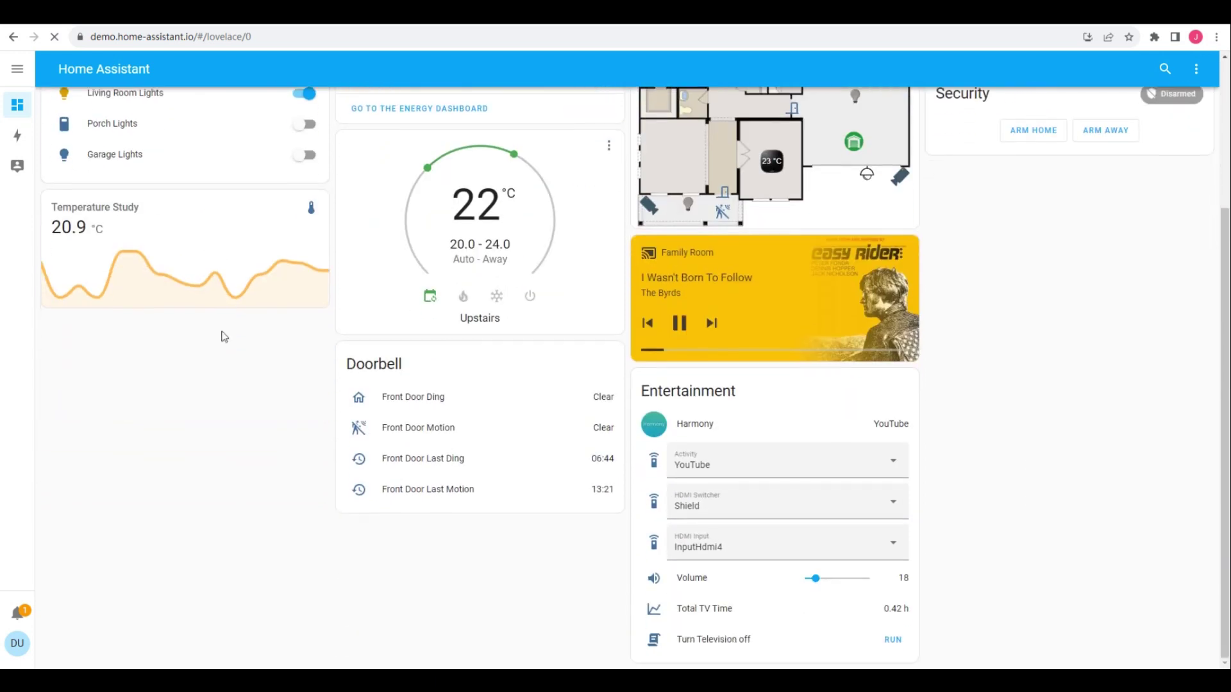
click(17, 136)
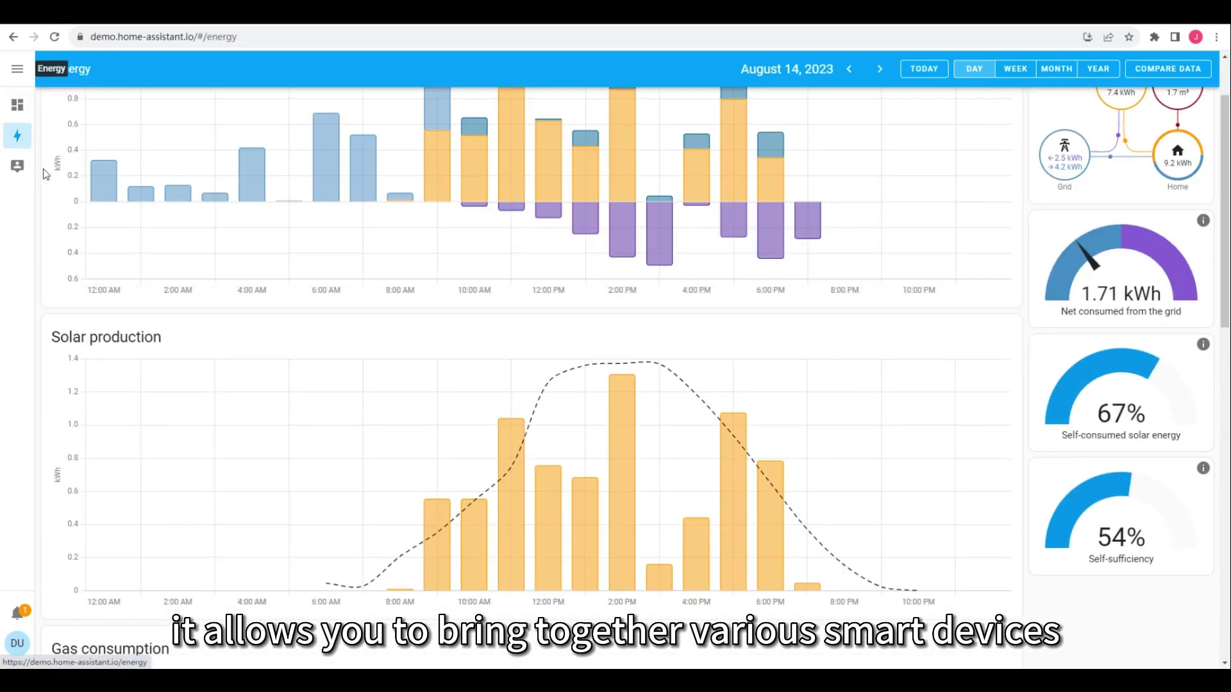
scroll(45, 174, down, 13)
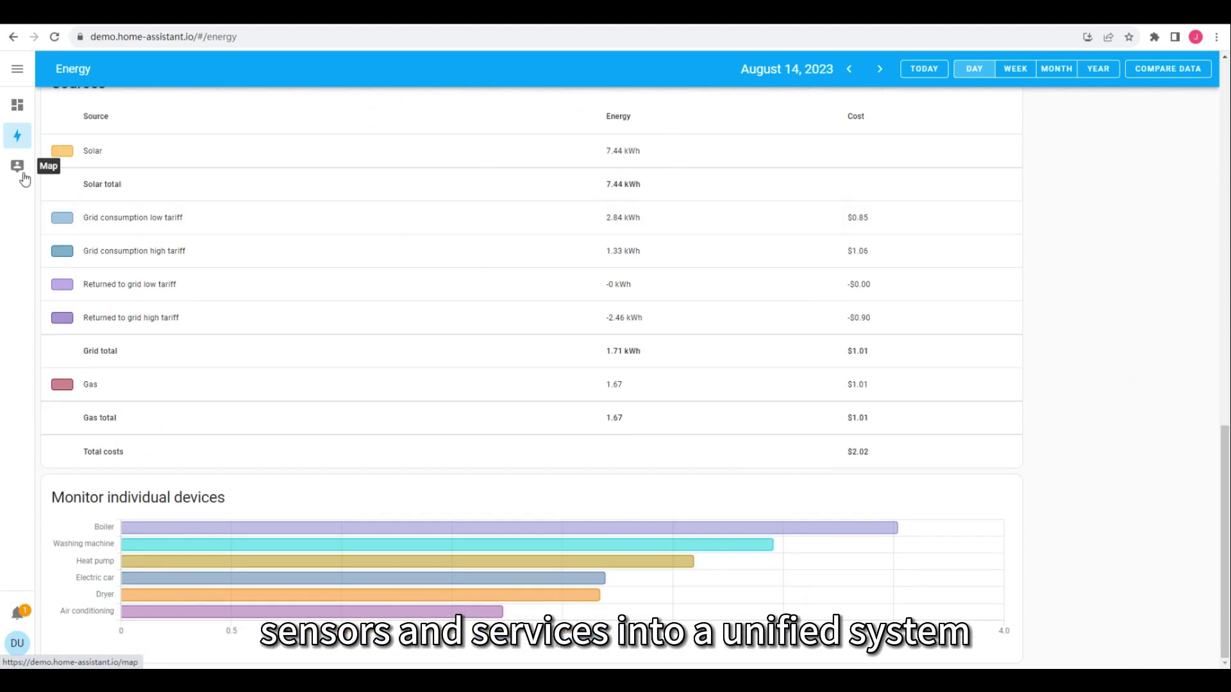
click(17, 168)
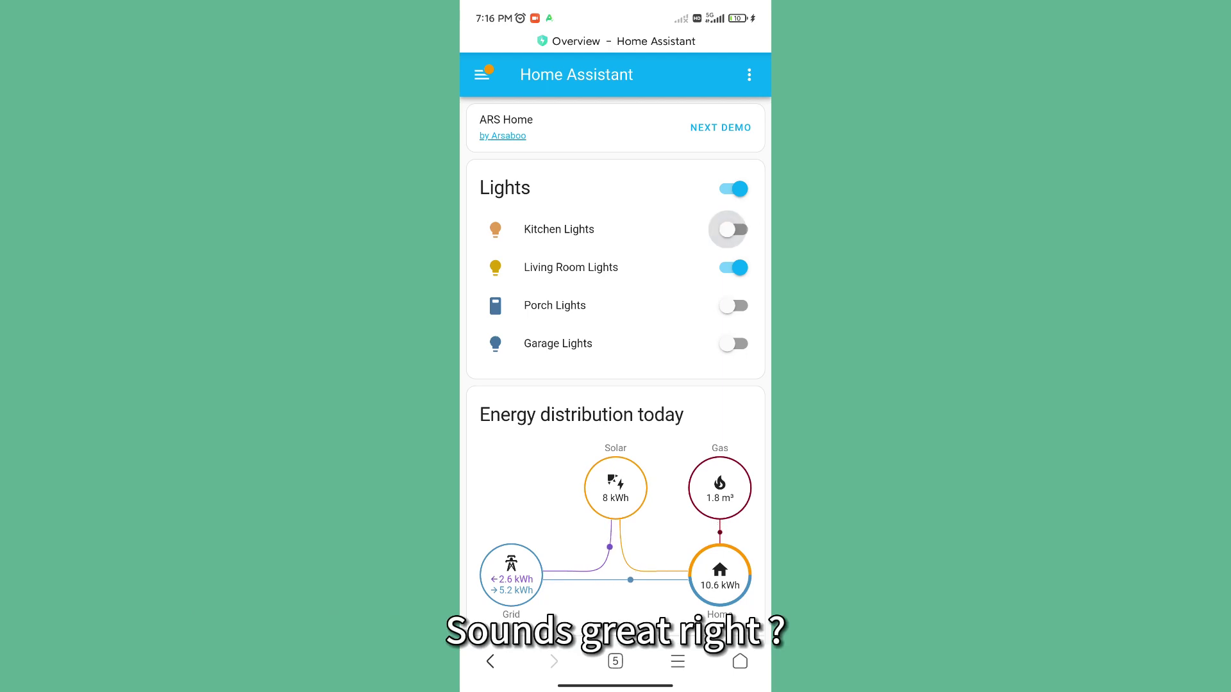
Switch the Living Room Lights off and scroll further down the demo dashboard
click(733, 267)
scroll(615, 384, down, 15)
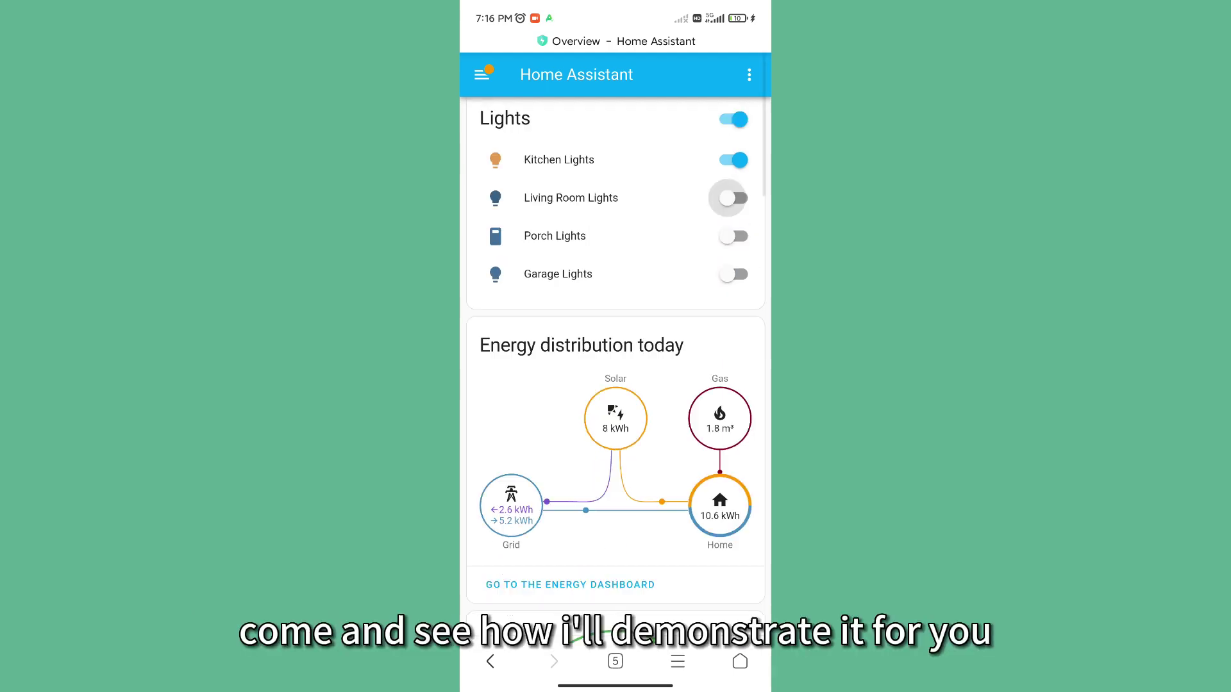
scroll(616, 385, down, 10)
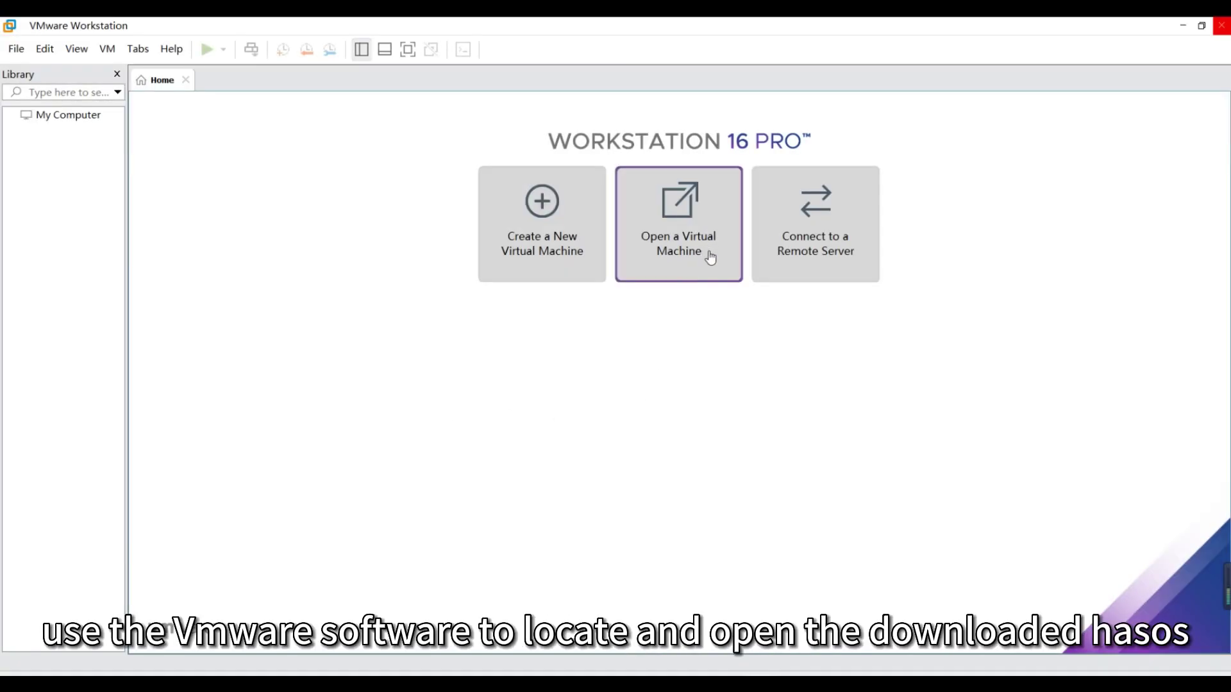
Open the hassos.vmx virtual machine from the hassos folder
click(711, 257)
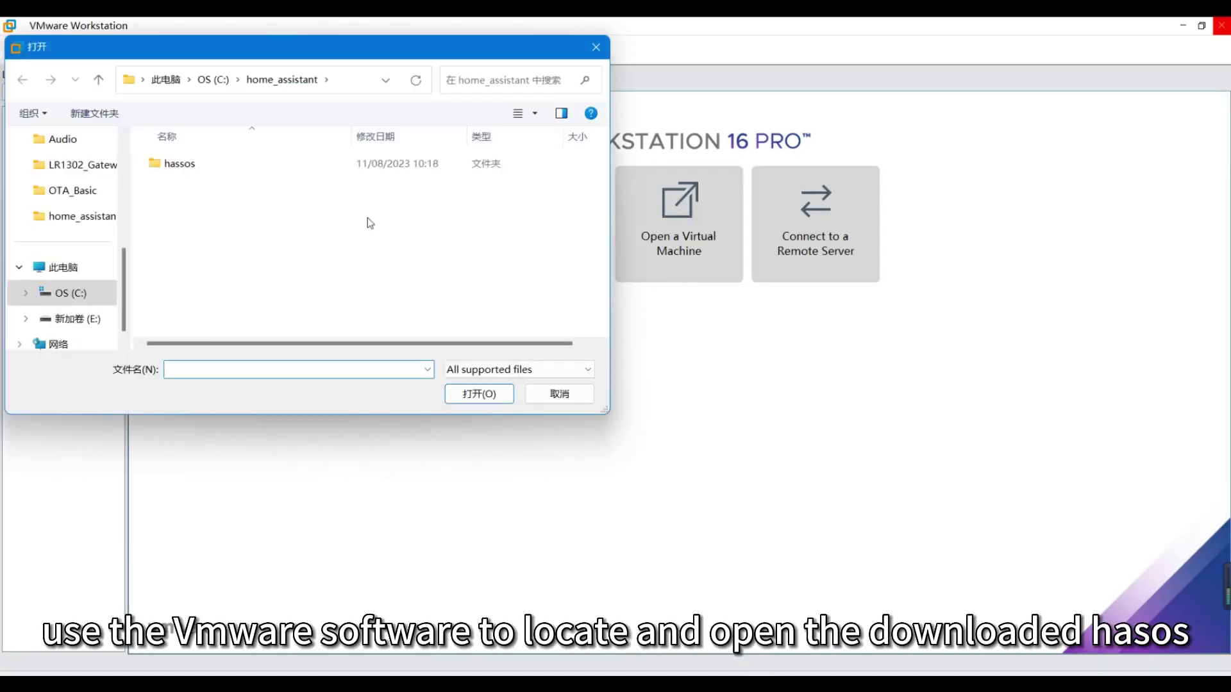
double_click(191, 169)
click(190, 165)
click(479, 394)
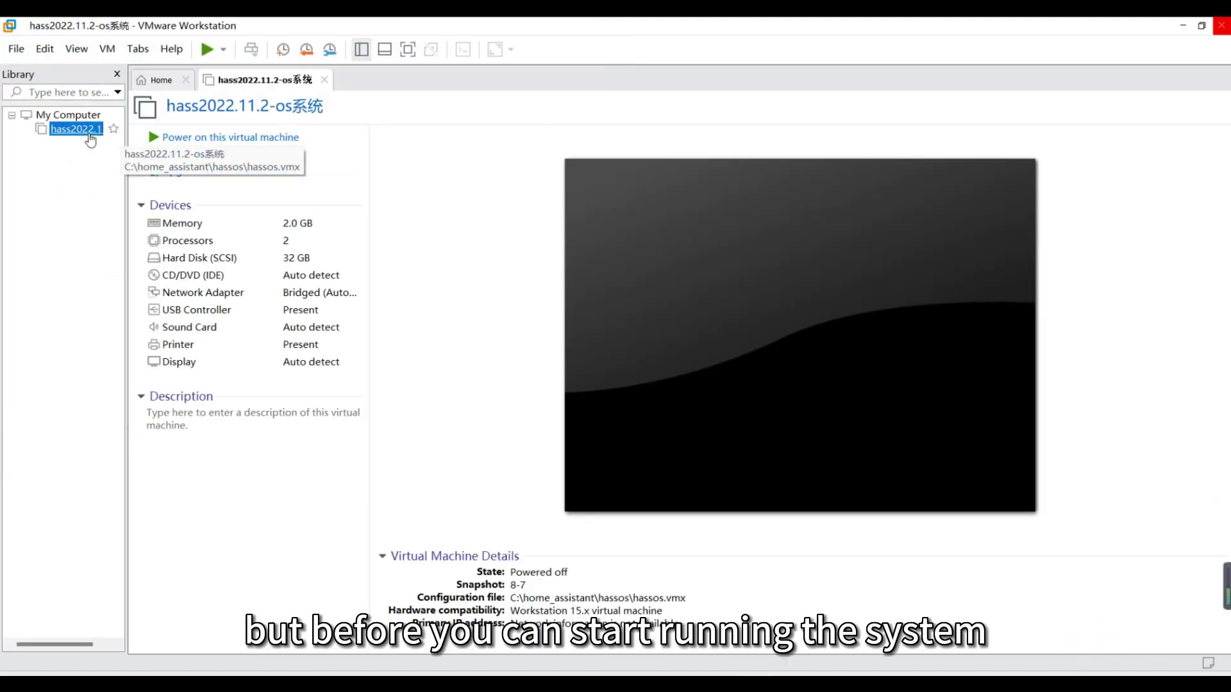
Set the hass2022.11.2 VM's network adapter to Bridged and save the settings
right_click(97, 129)
click(133, 445)
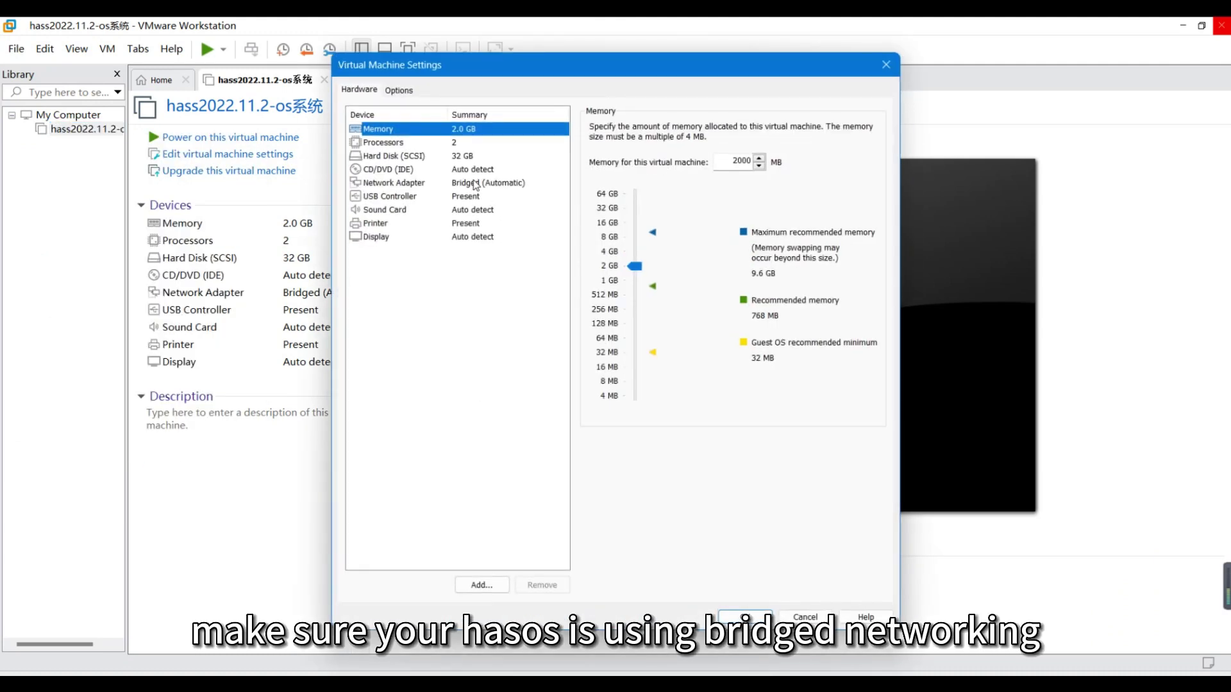
click(401, 184)
click(594, 184)
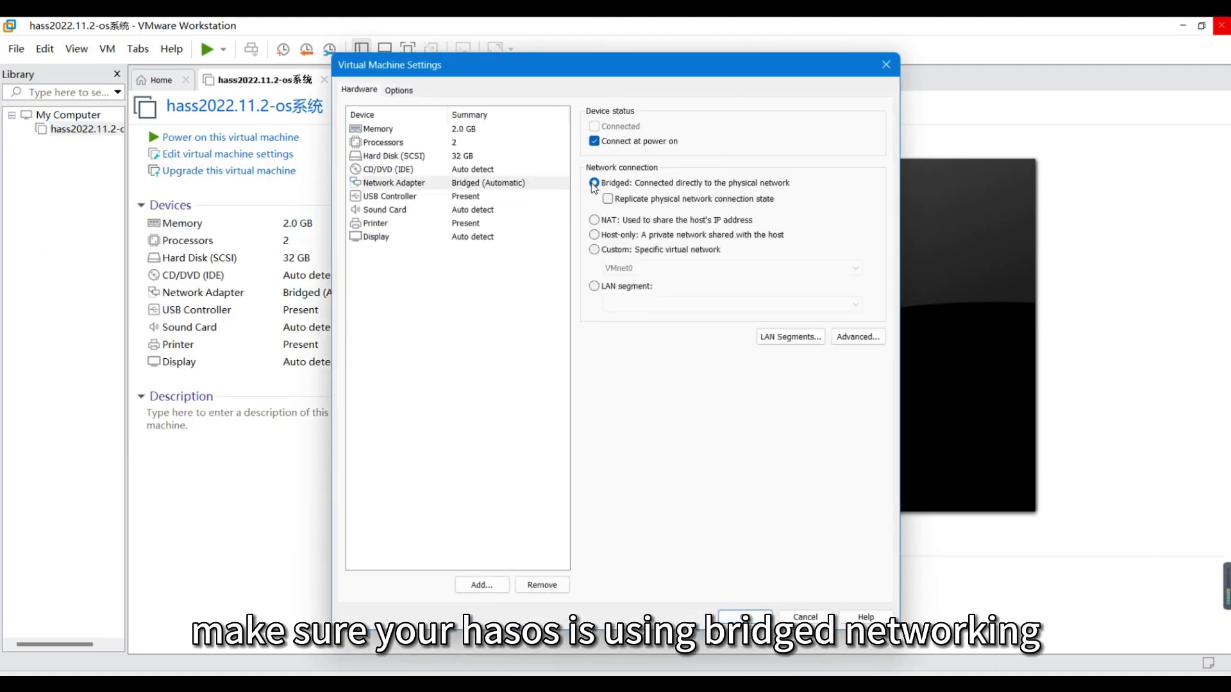
click(750, 615)
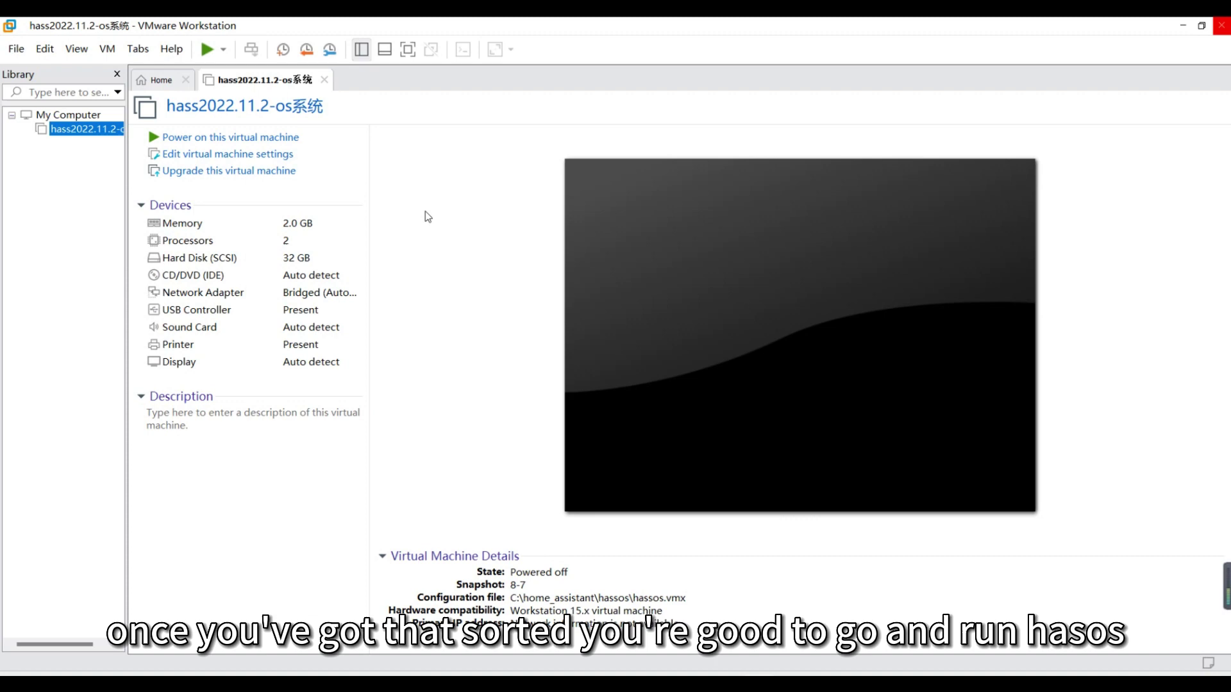
Power on the VM, answering 'I Moved It' and continuing past the CD device warning
click(296, 138)
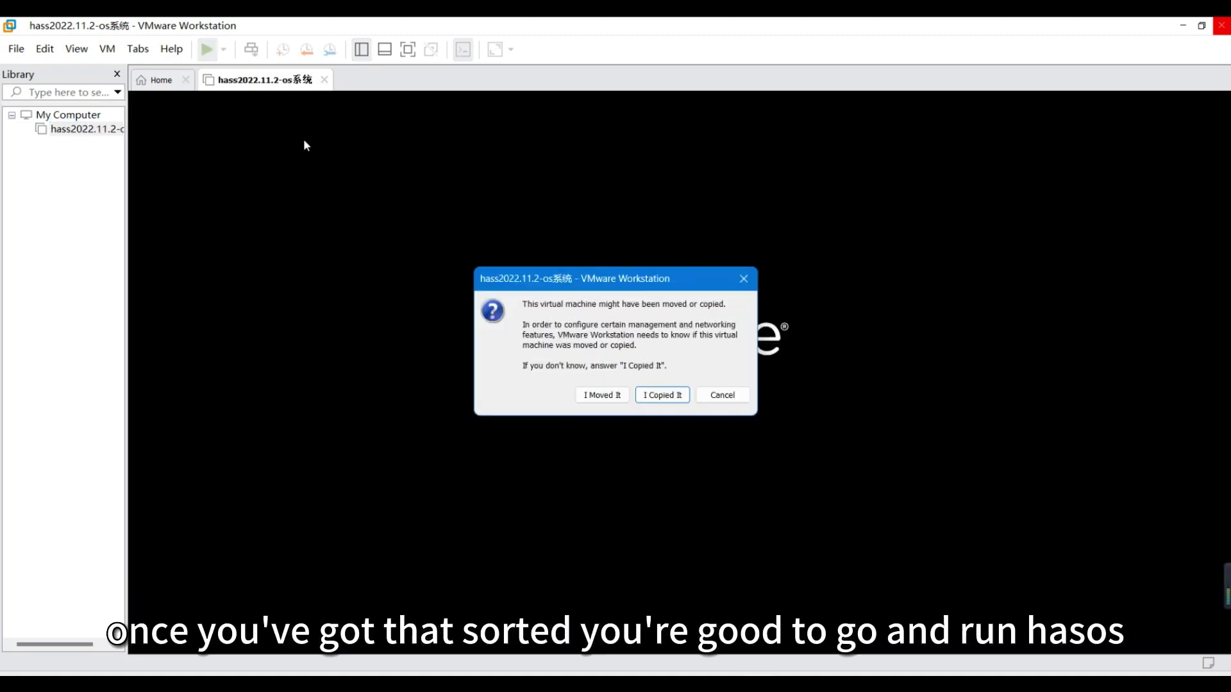
click(639, 395)
click(646, 386)
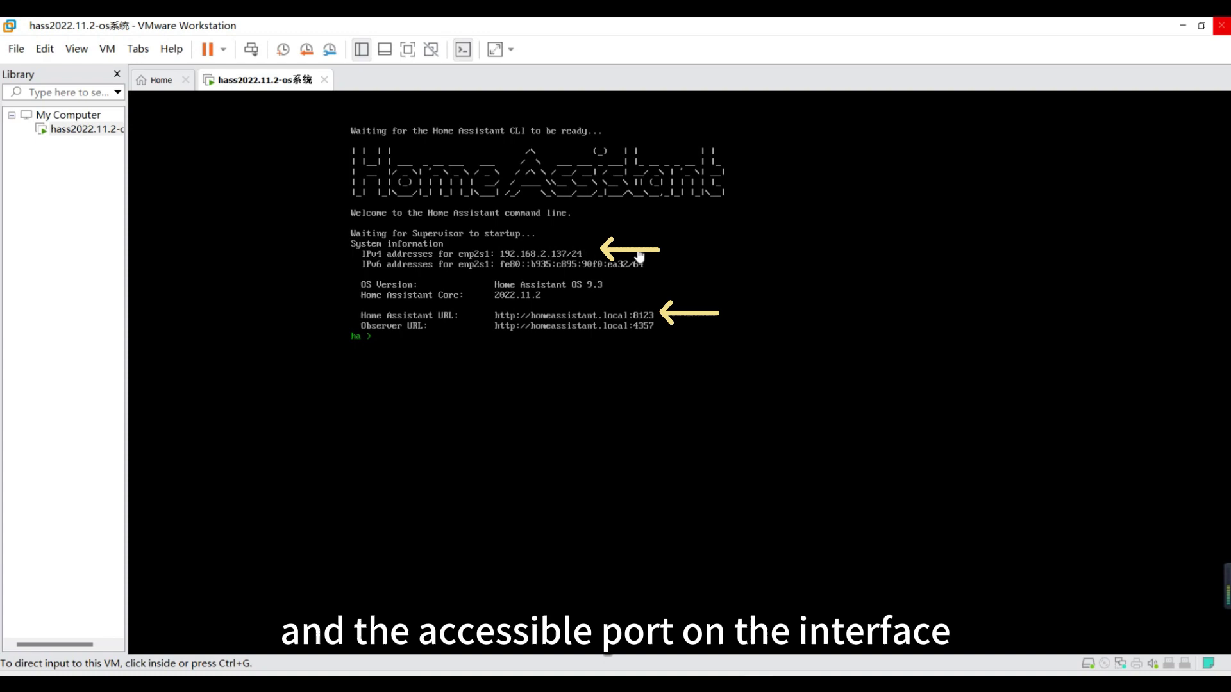
Focus the VM console to read the 192.168.2.137 address and port 8123
click(760, 539)
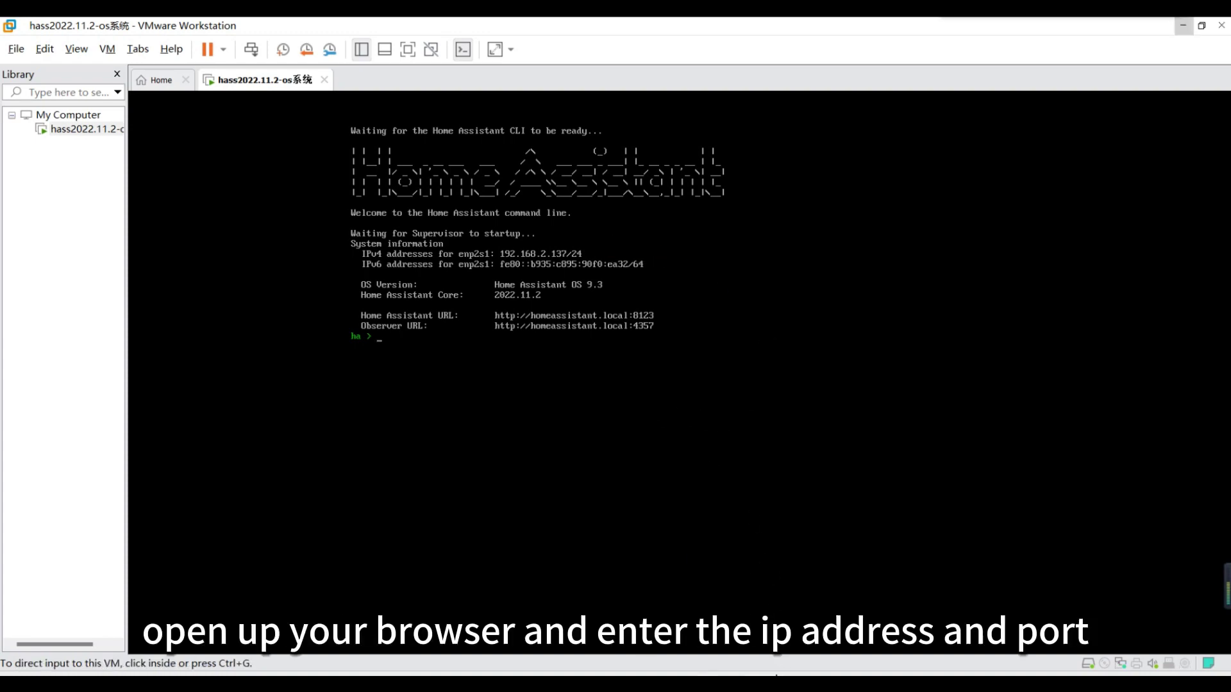
Load 192.168.2.137:8123 in the Edge browser
click(779, 583)
click(573, 58)
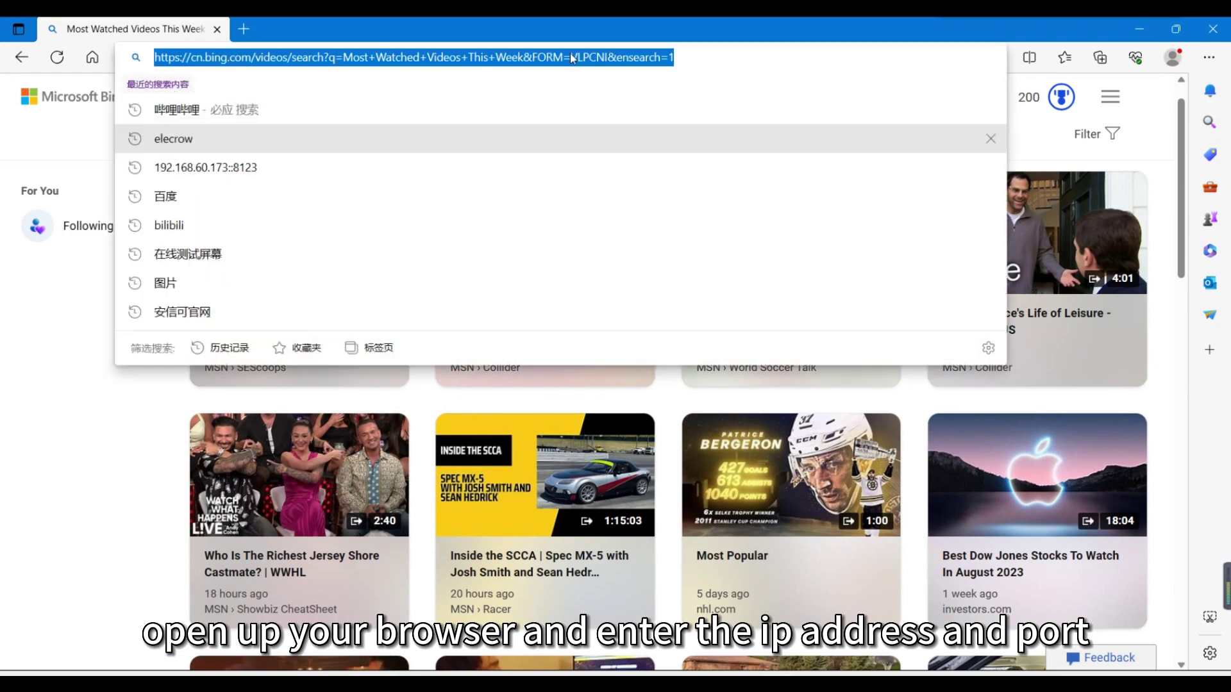
text(192.168)
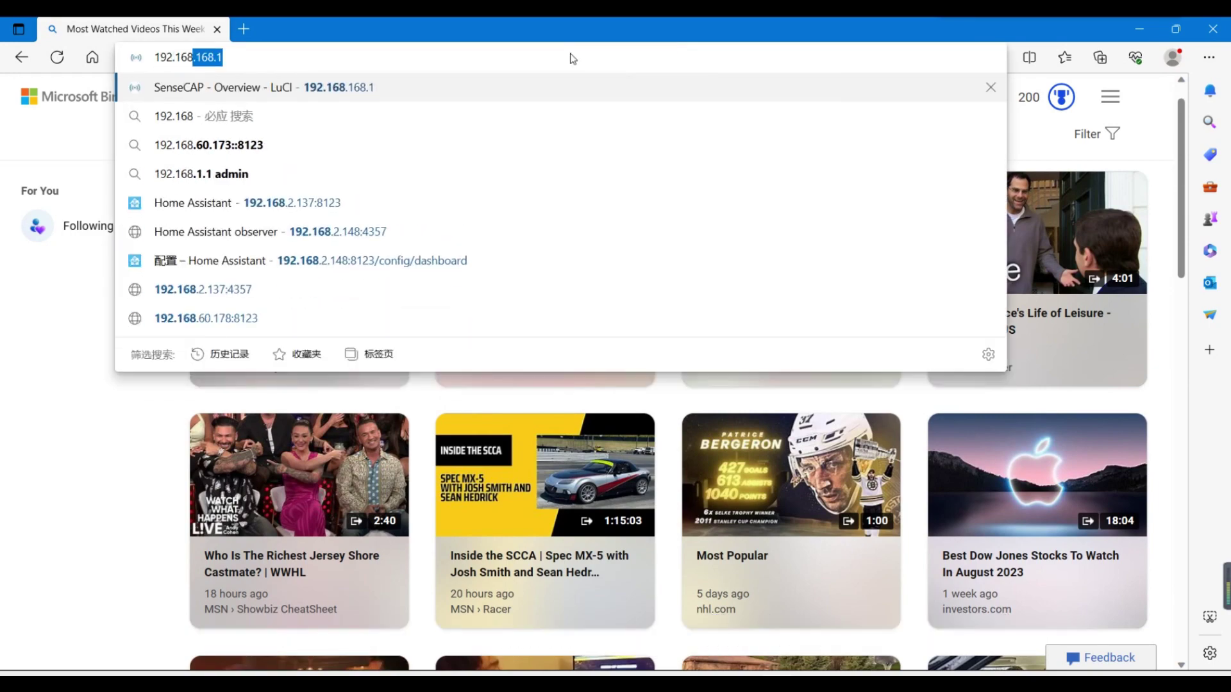
text(.2.137:8123)
key(Return)
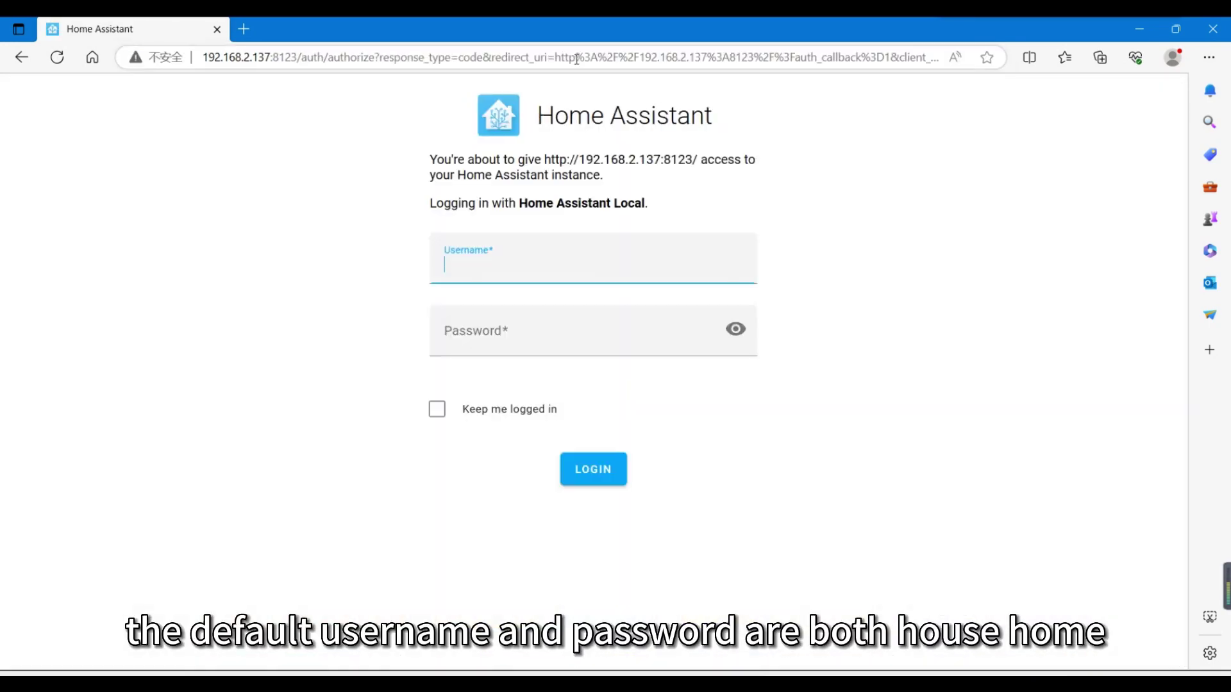
Sign in to Home Assistant with the default username and password
text(hasshome)
key(Tab)
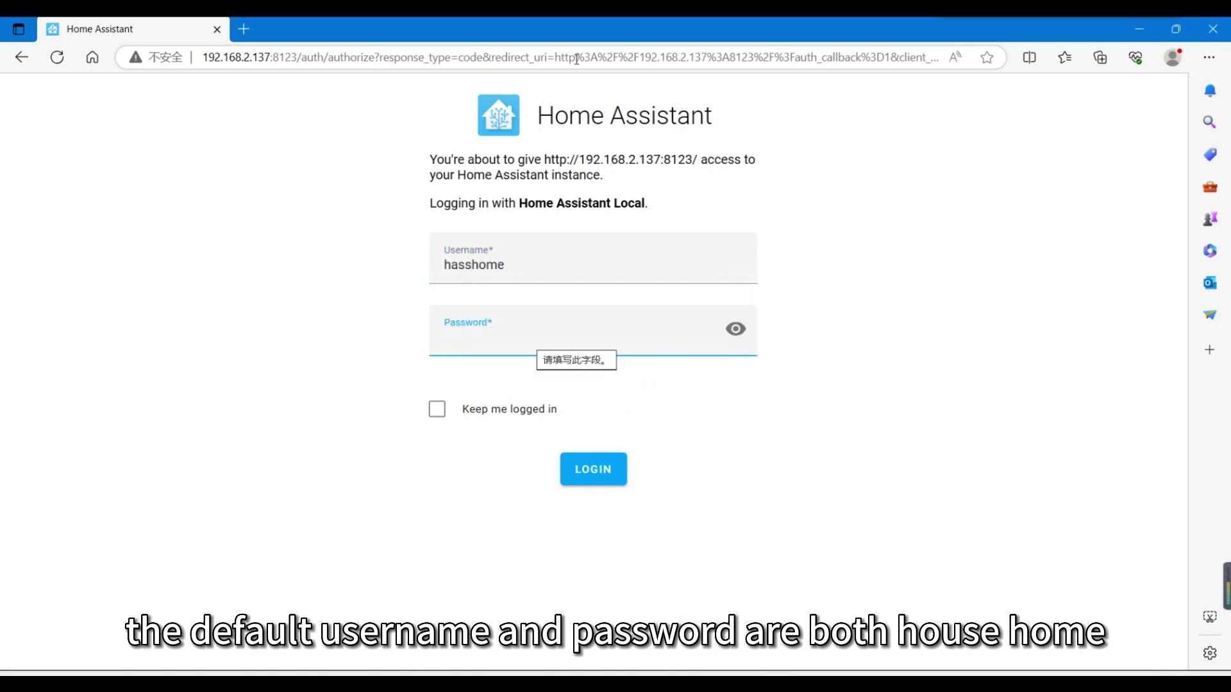
text(hasshome)
key(Return)
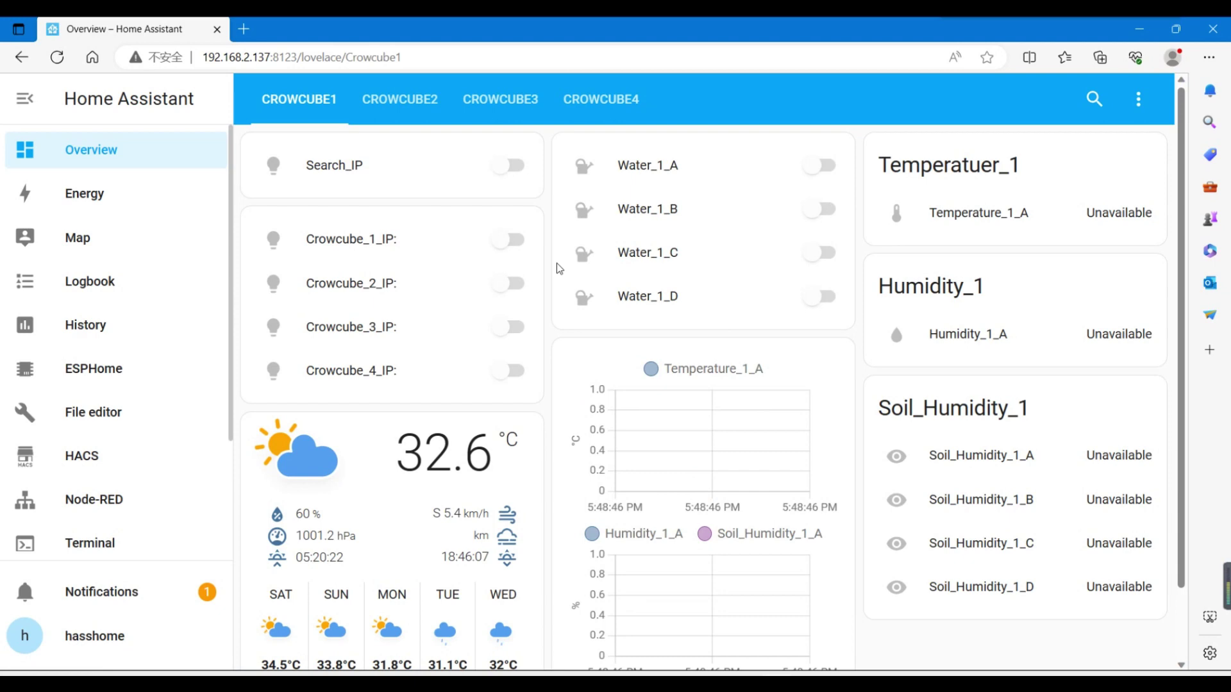
Go to Settings > Devices & services and open the MQTT integration's configuration
scroll(557, 369, down, 1)
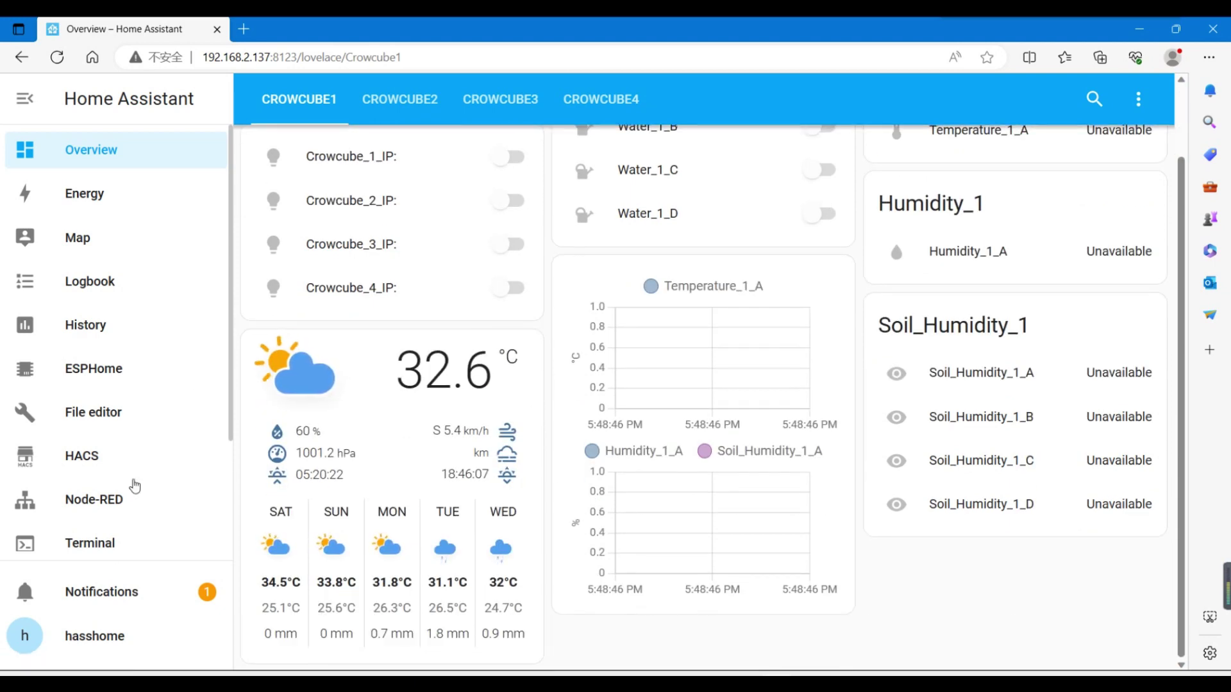
scroll(135, 485, down, 2)
click(125, 524)
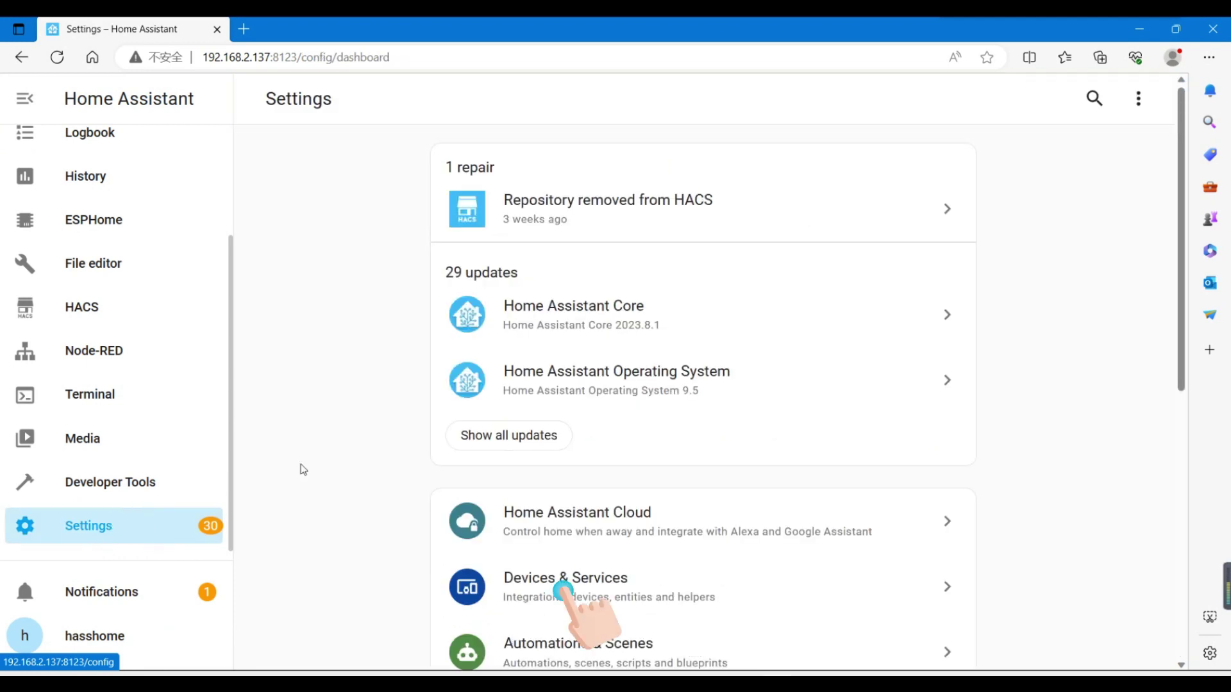
click(556, 577)
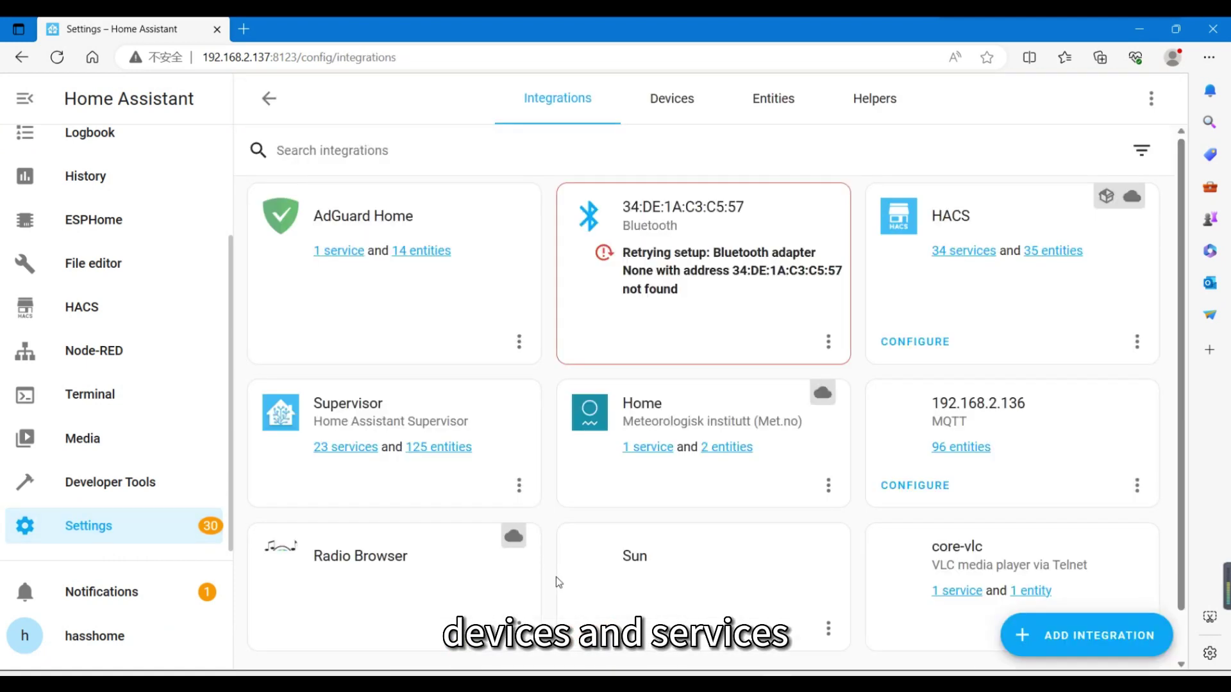
click(337, 628)
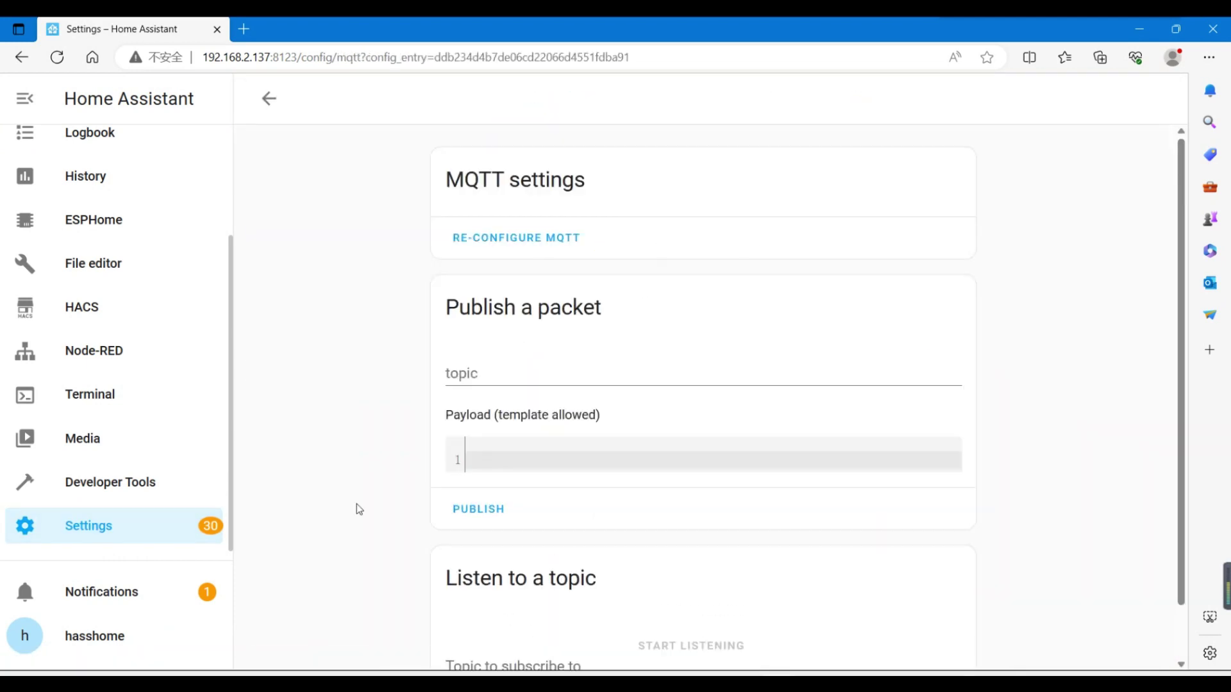
Re-configure the MQTT broker on port 1883, submit, and save the options
click(545, 243)
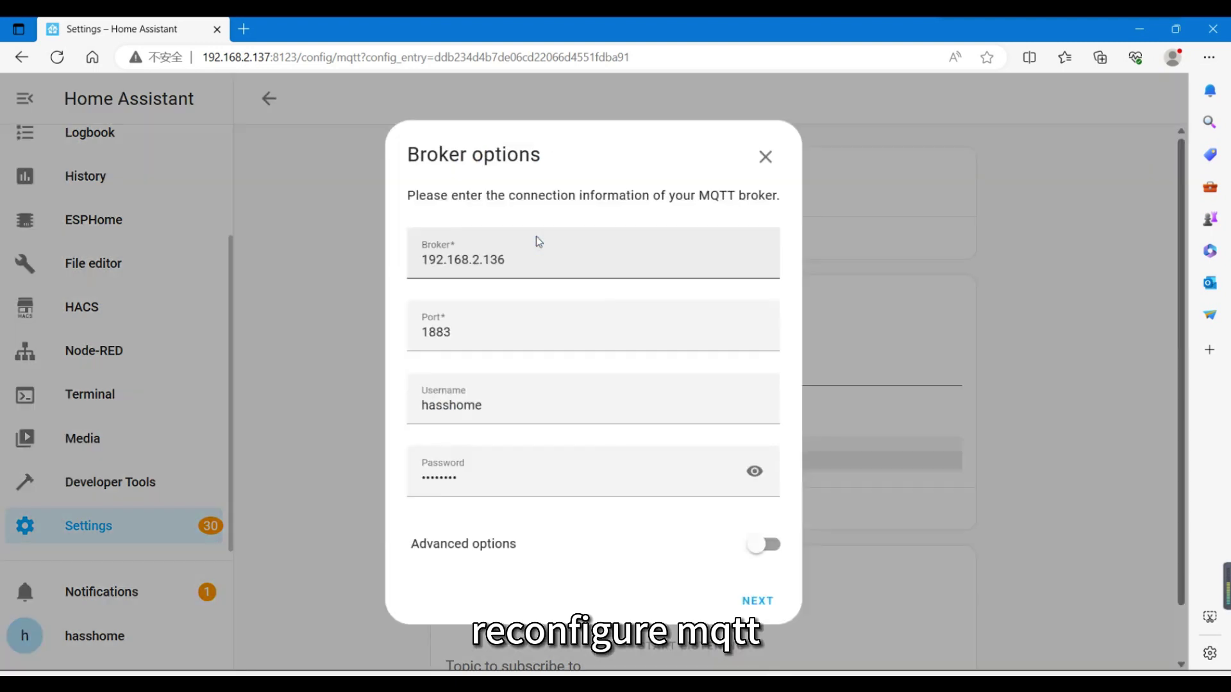
click(747, 595)
scroll(769, 616, down, 10)
click(798, 636)
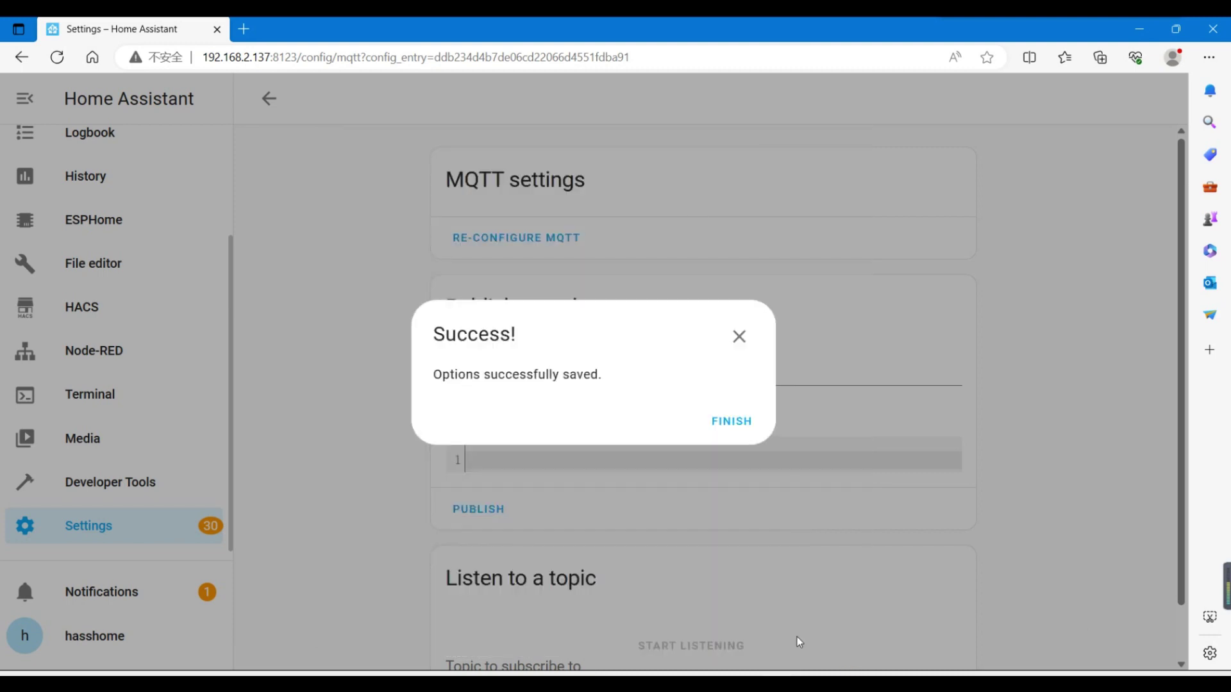
click(731, 420)
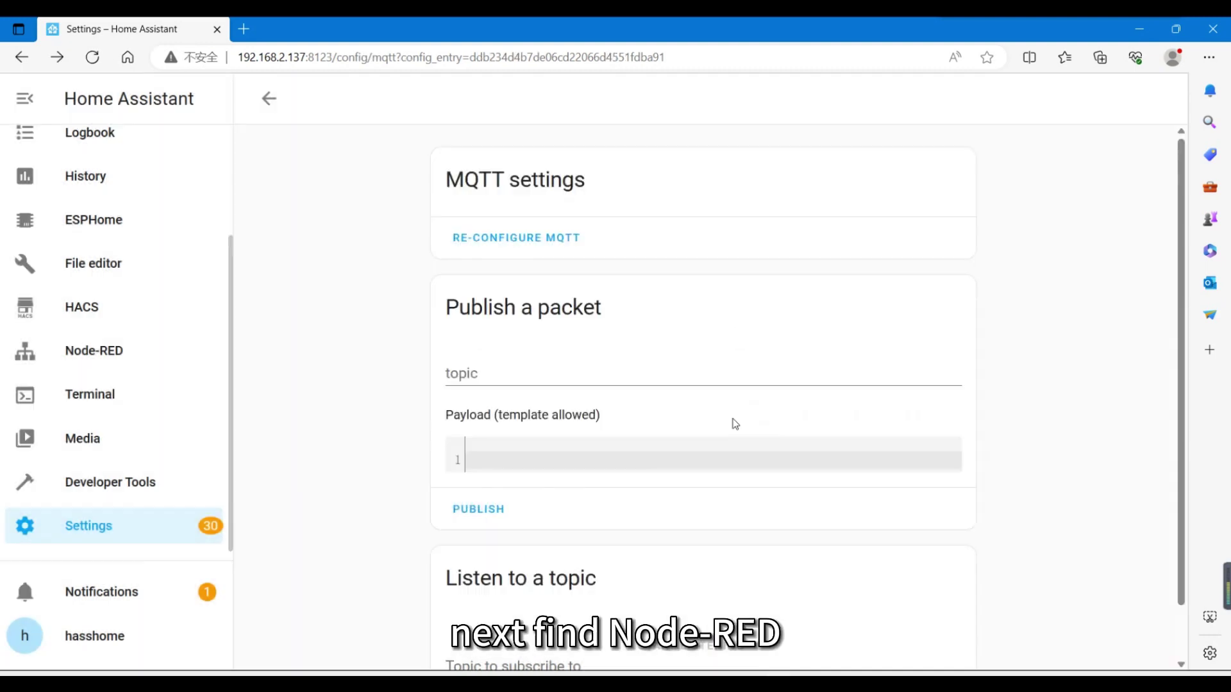
In Node-RED, show the auto_search_ver flow and bring its mqtt output nodes into view
click(80, 357)
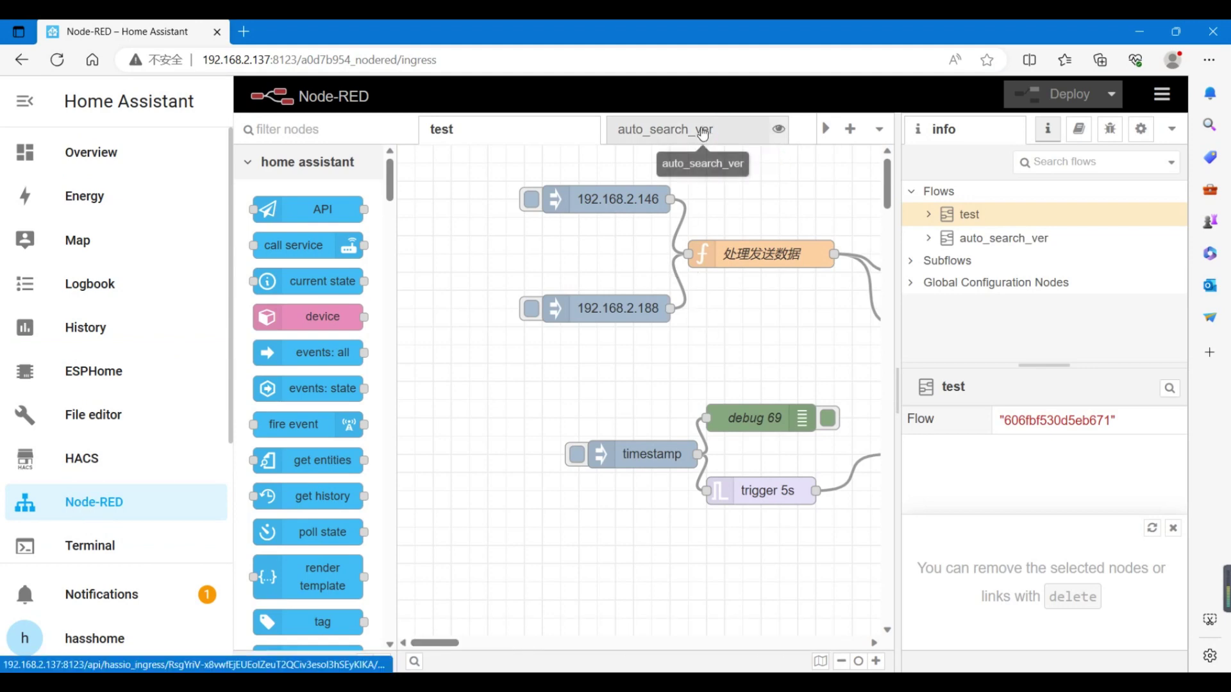
click(704, 133)
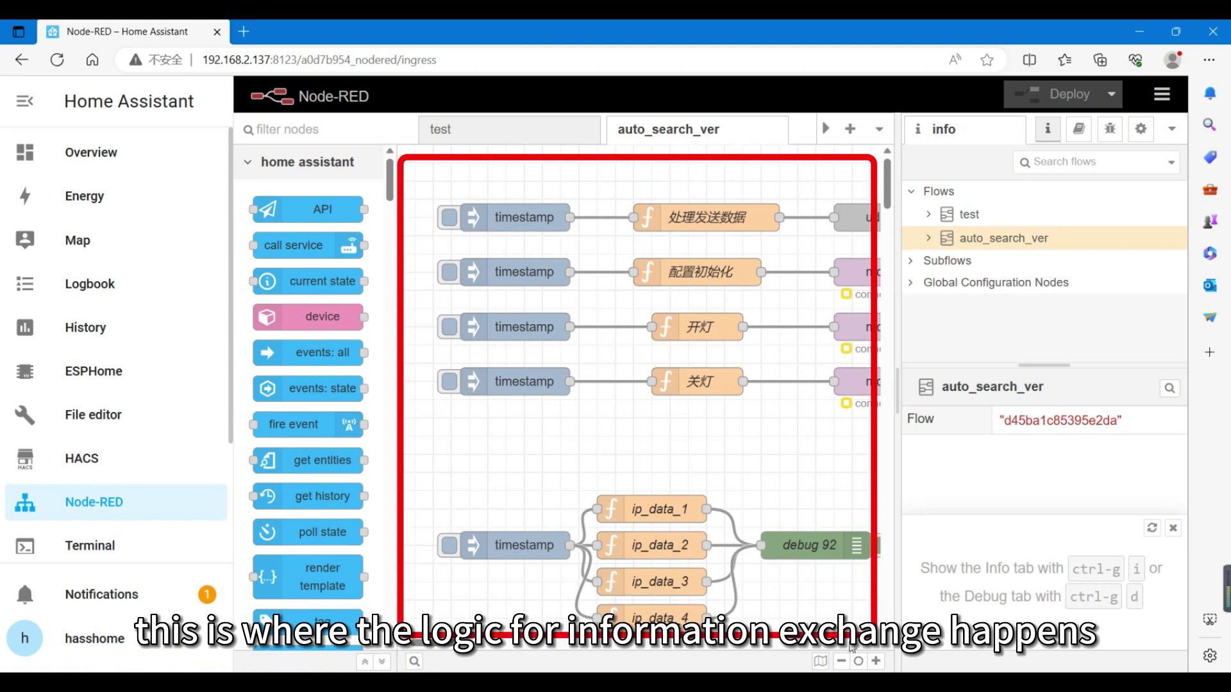
click(842, 661)
click(842, 661)
scroll(775, 479, down, 2)
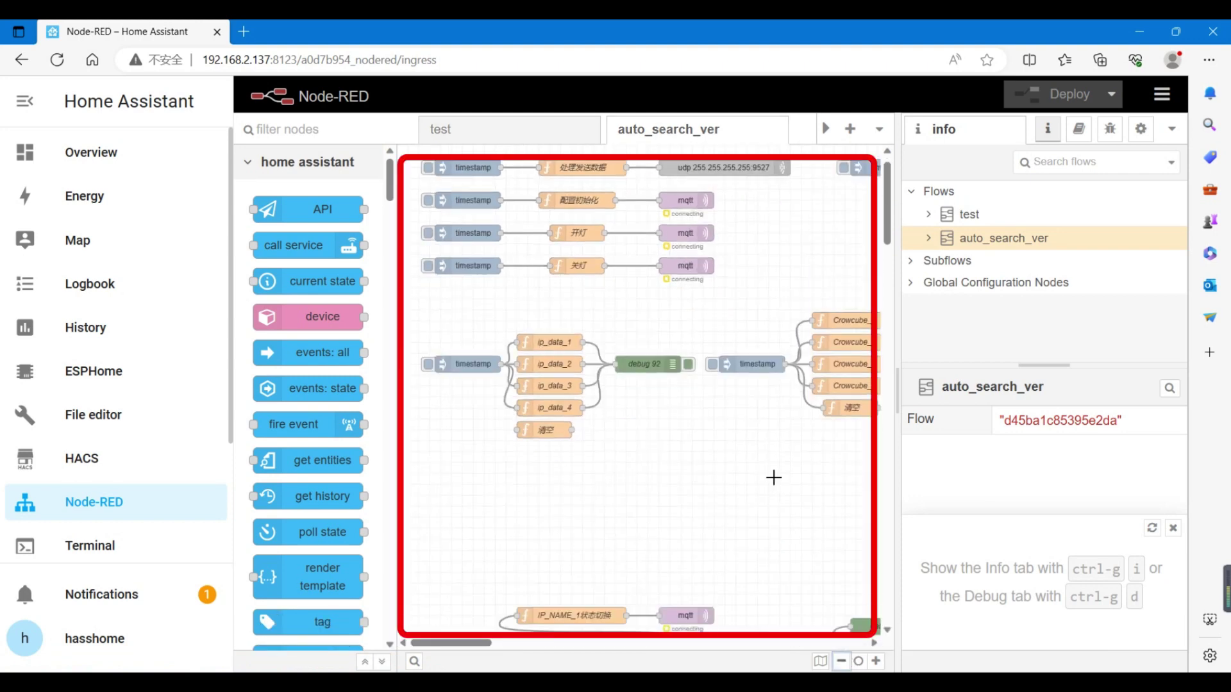
scroll(774, 478, up, 3)
scroll(774, 478, down, 8)
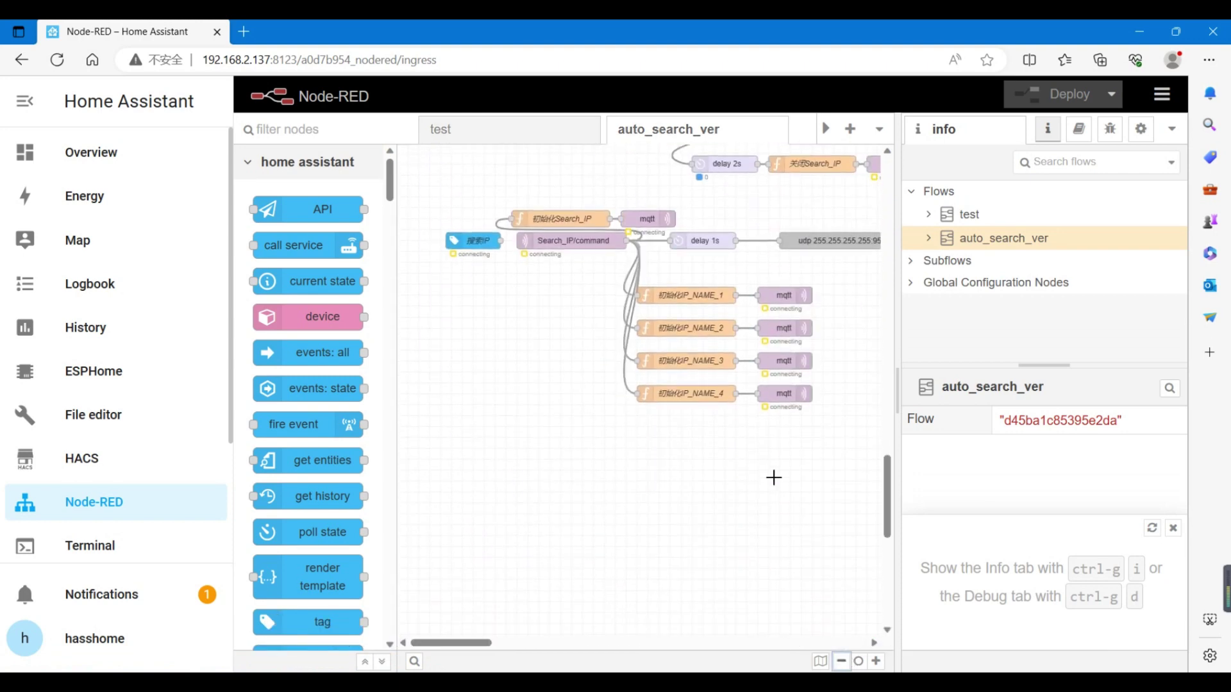
click(877, 661)
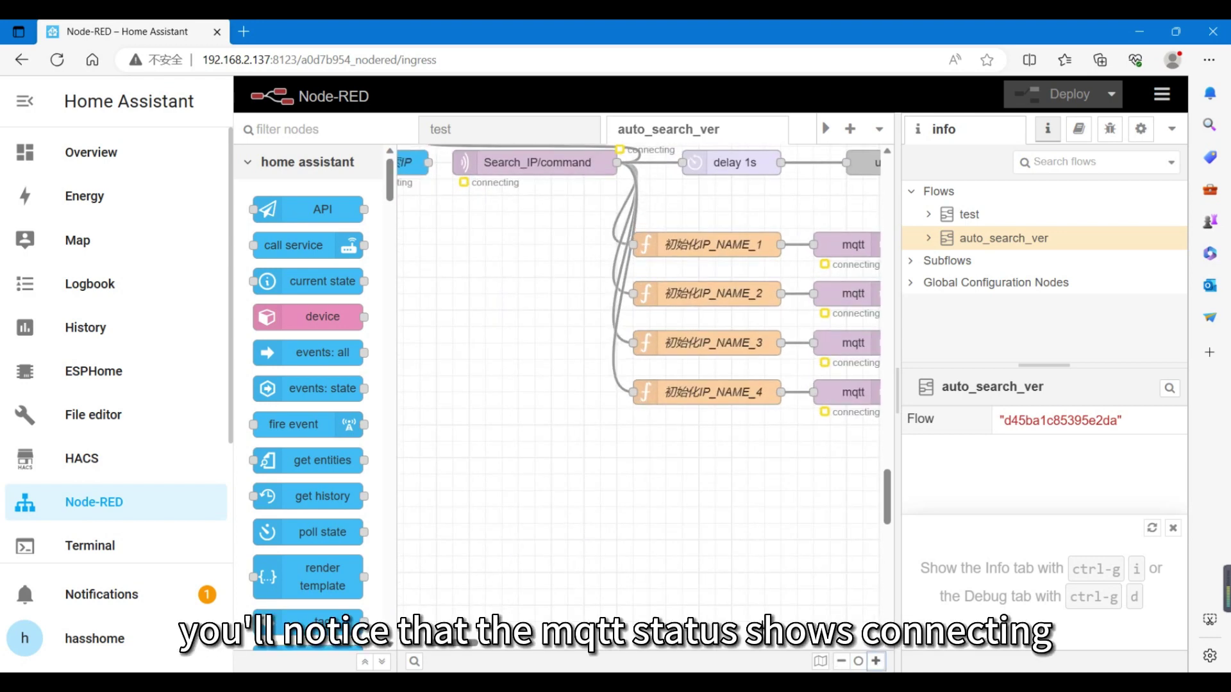
scroll(712, 580, right, 1)
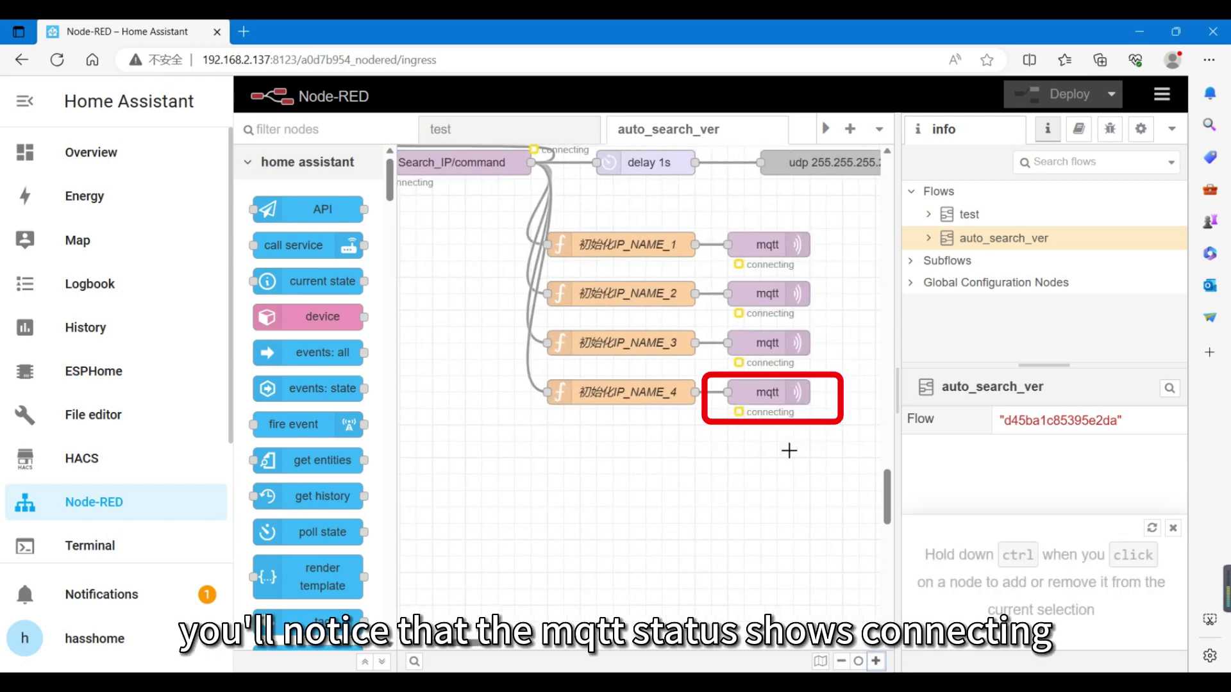
Change the mqtt broker server to 192.168.2.137 and deploy the flow
double_click(769, 405)
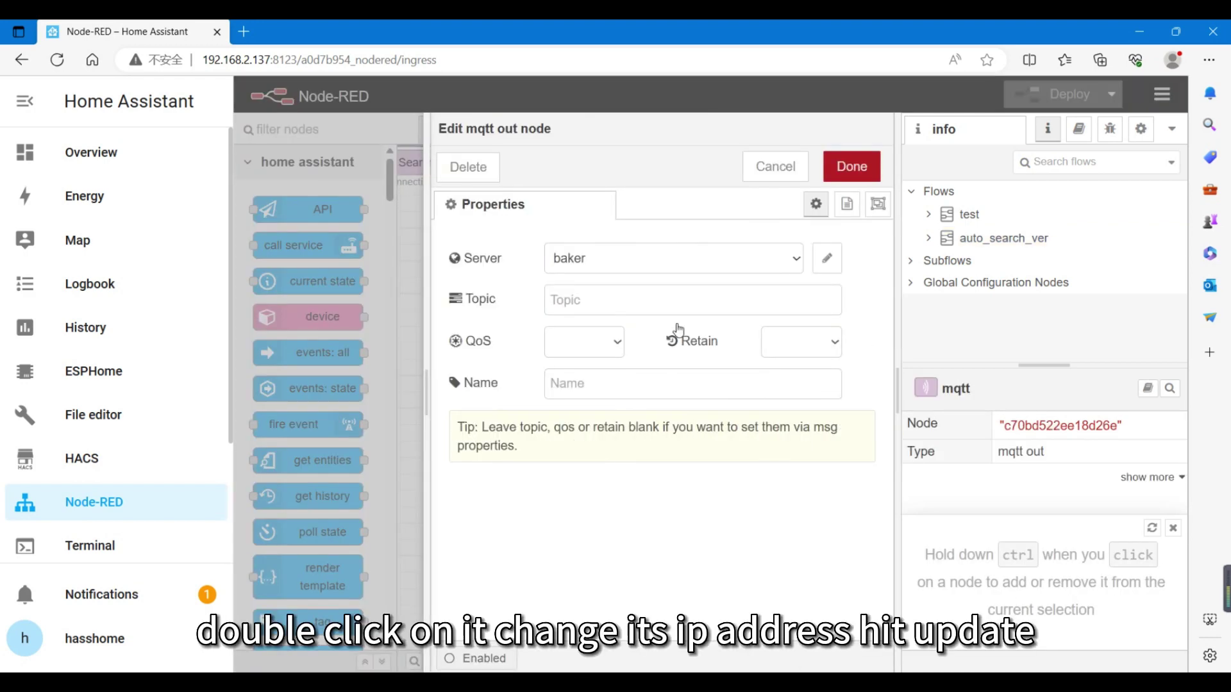
click(827, 256)
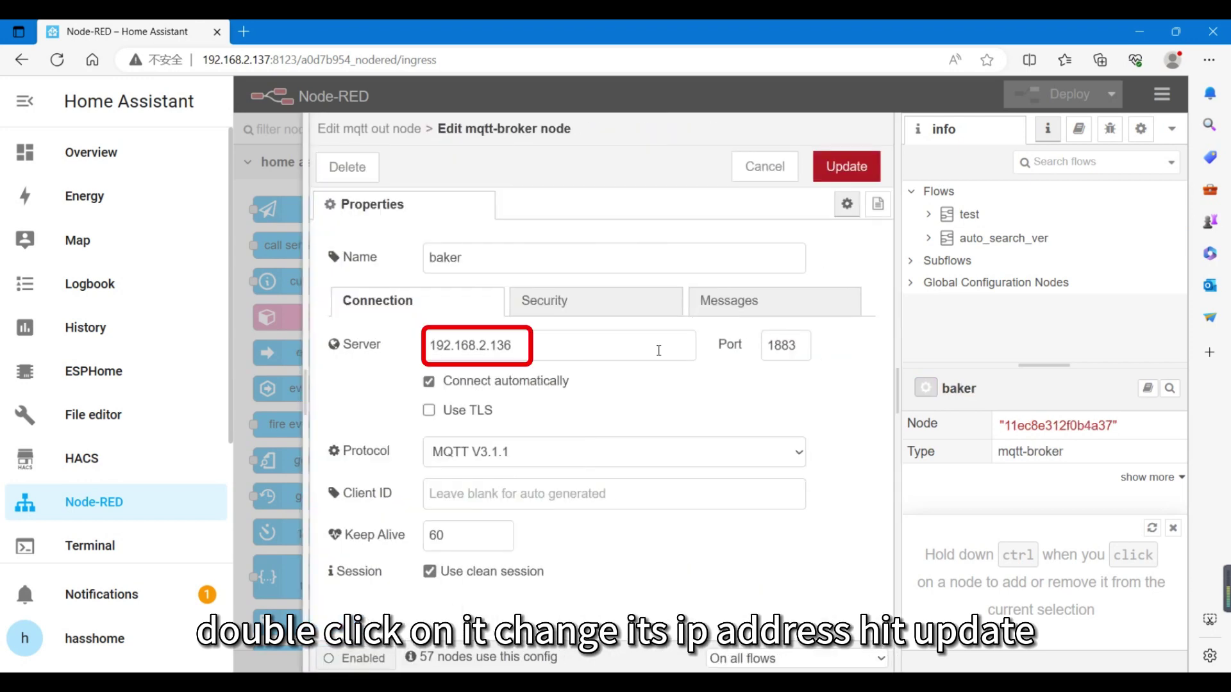
text(7)
click(840, 166)
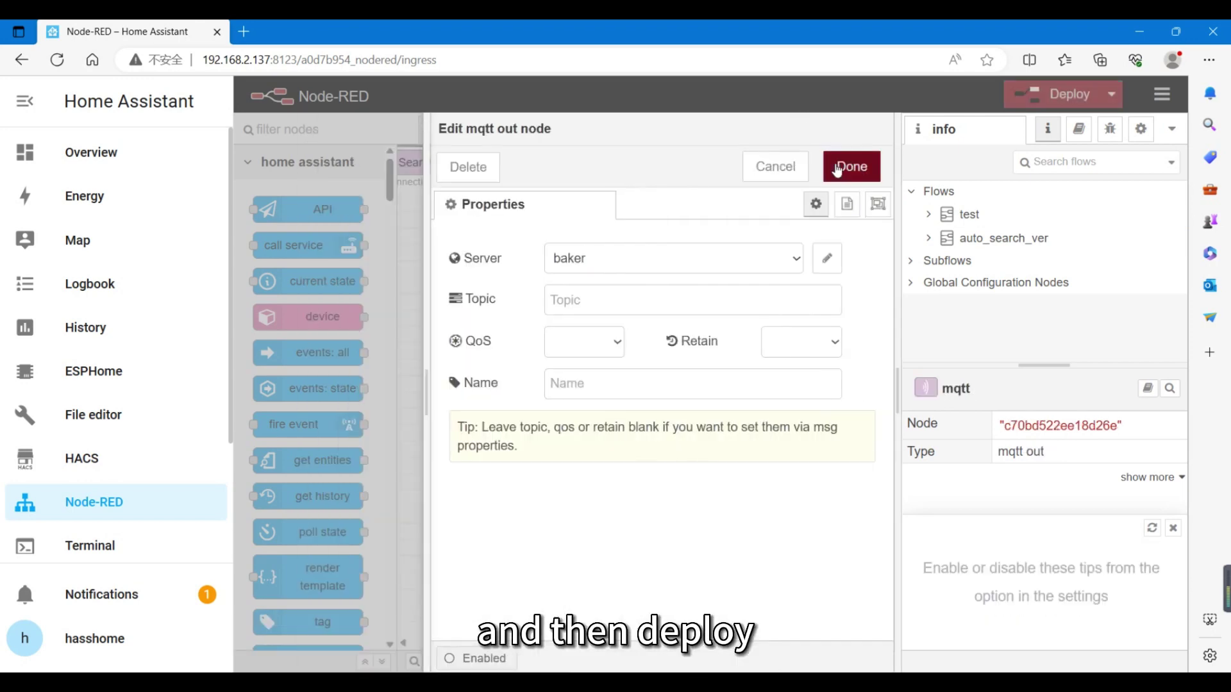
click(836, 168)
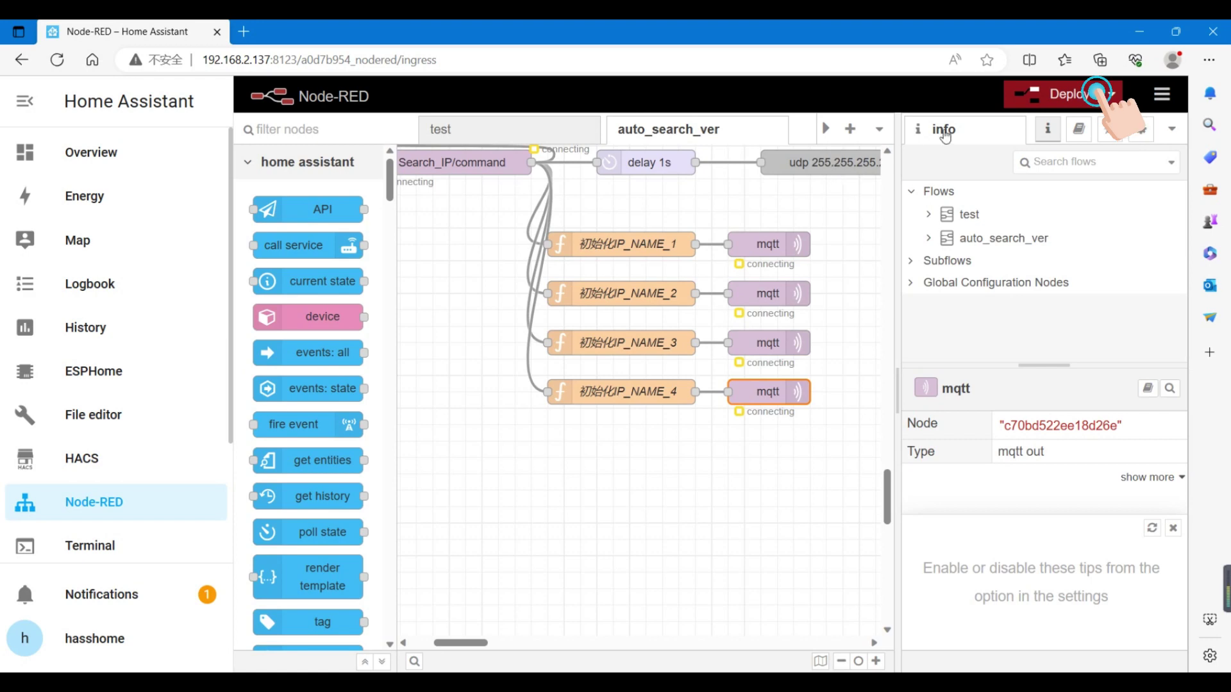
click(1093, 93)
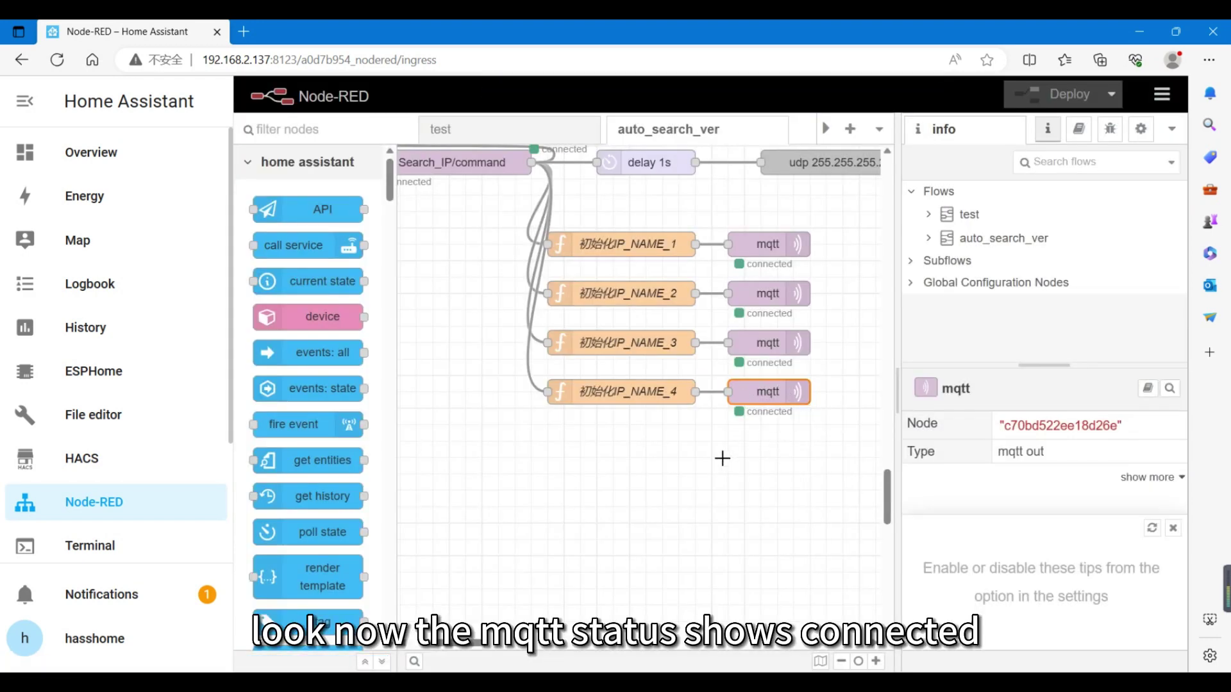
On the Overview dashboard, turn on Search_IP and connect Crowcube_1
click(90, 157)
click(513, 165)
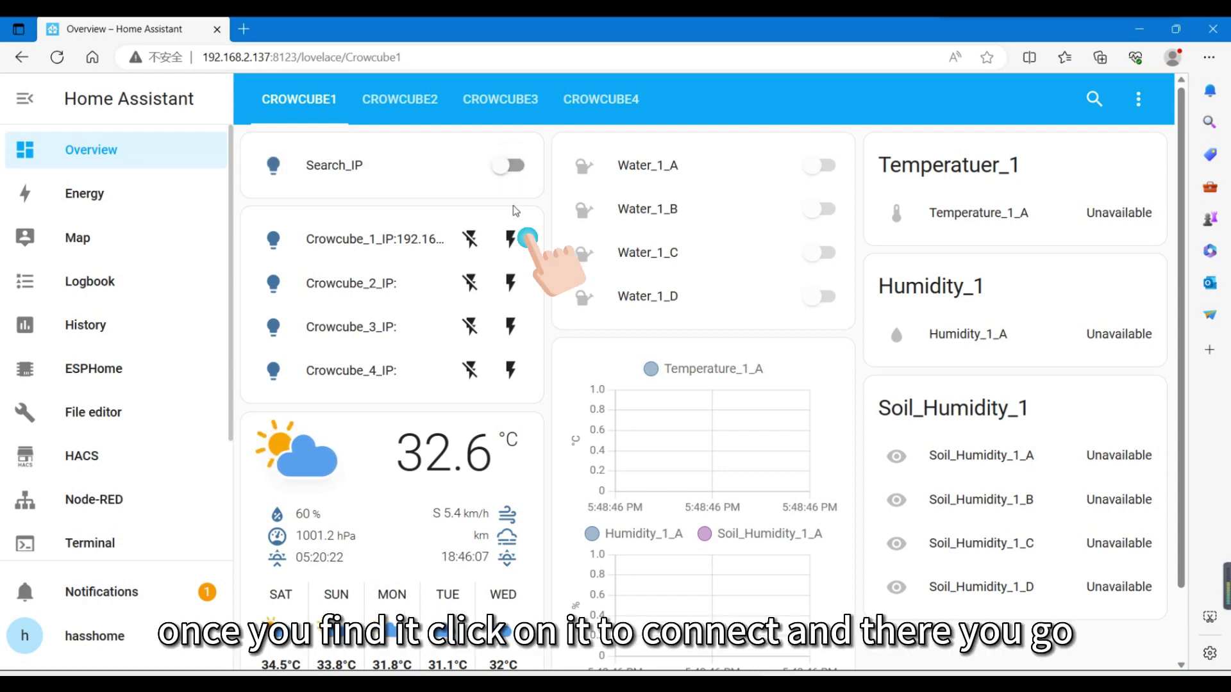
click(512, 240)
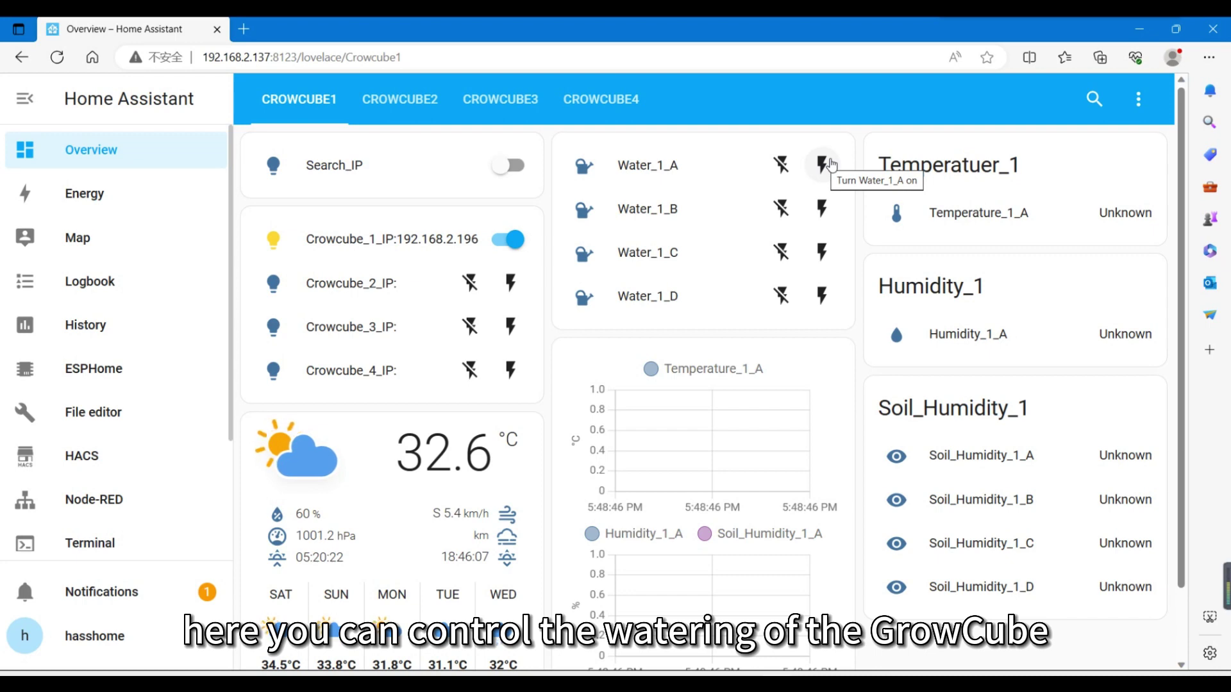
Run Water_1_A briefly, then check the temperature, humidity and soil moisture charts
click(830, 165)
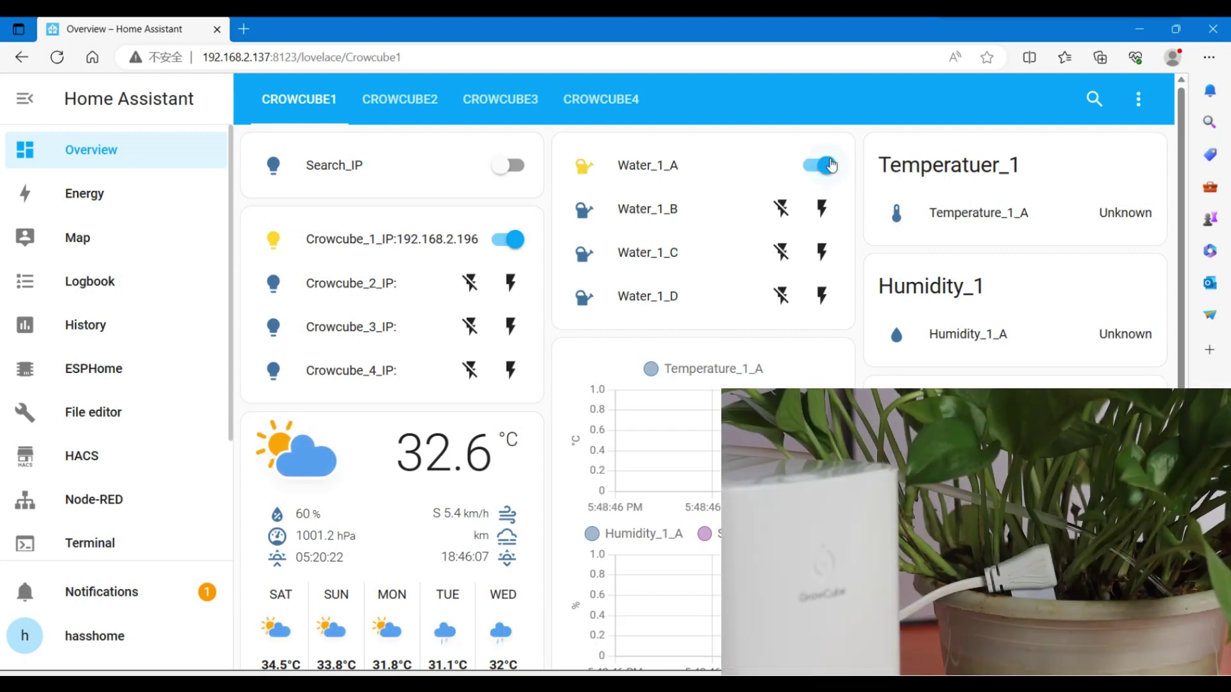
click(829, 165)
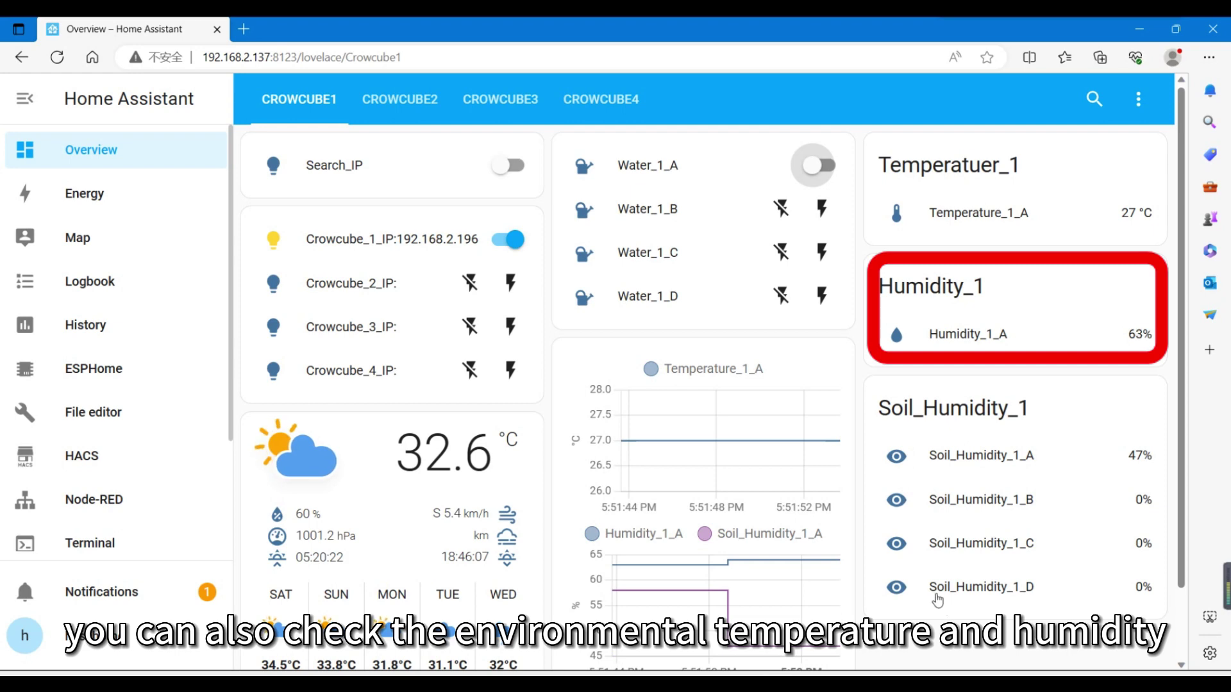
scroll(937, 599, down, 1)
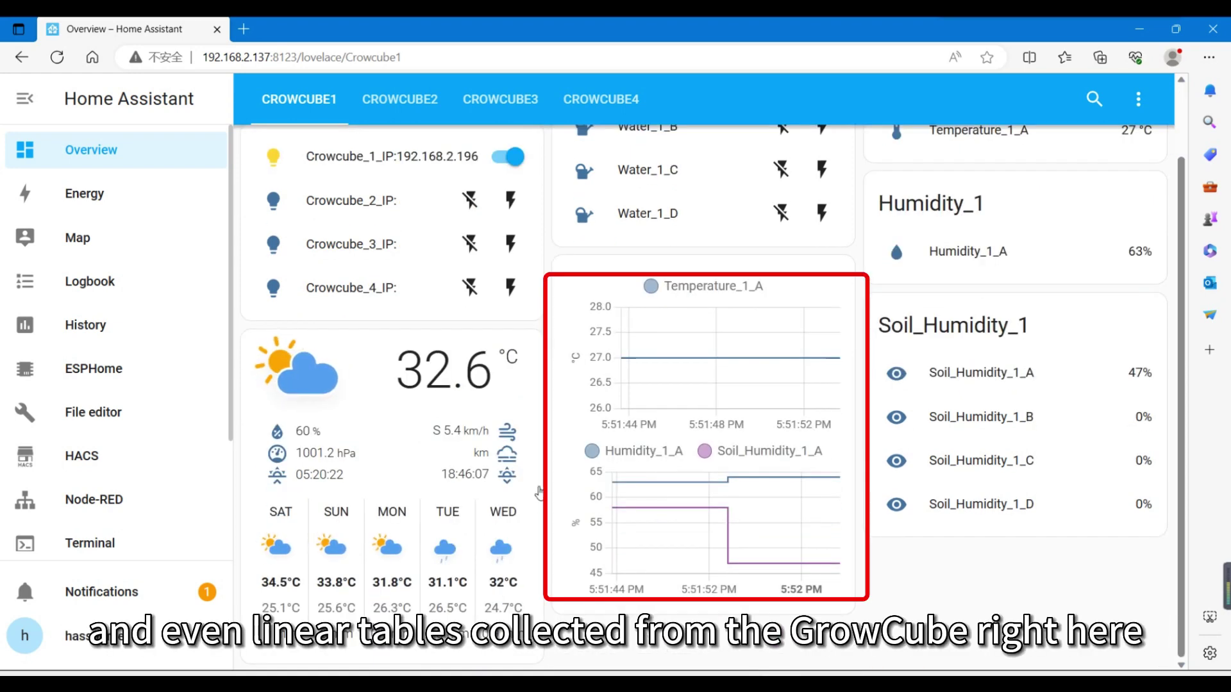
scroll(540, 492, up, 1)
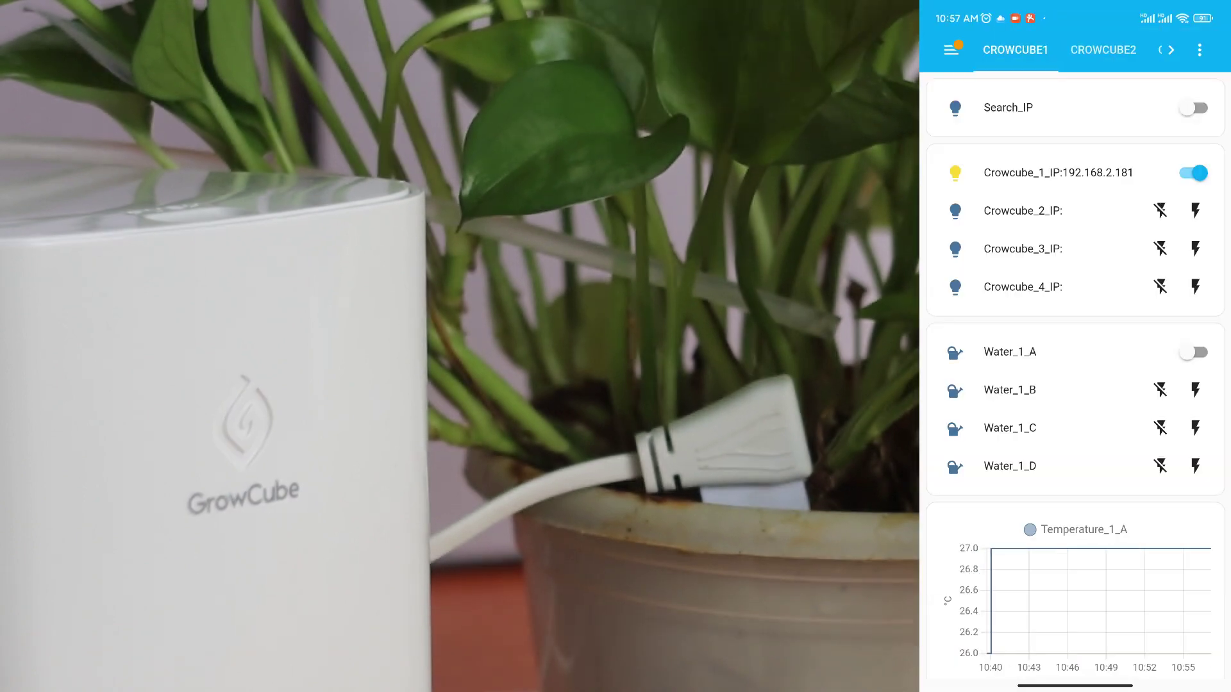
scroll(1075, 385, down, 5)
scroll(1075, 384, down, 10)
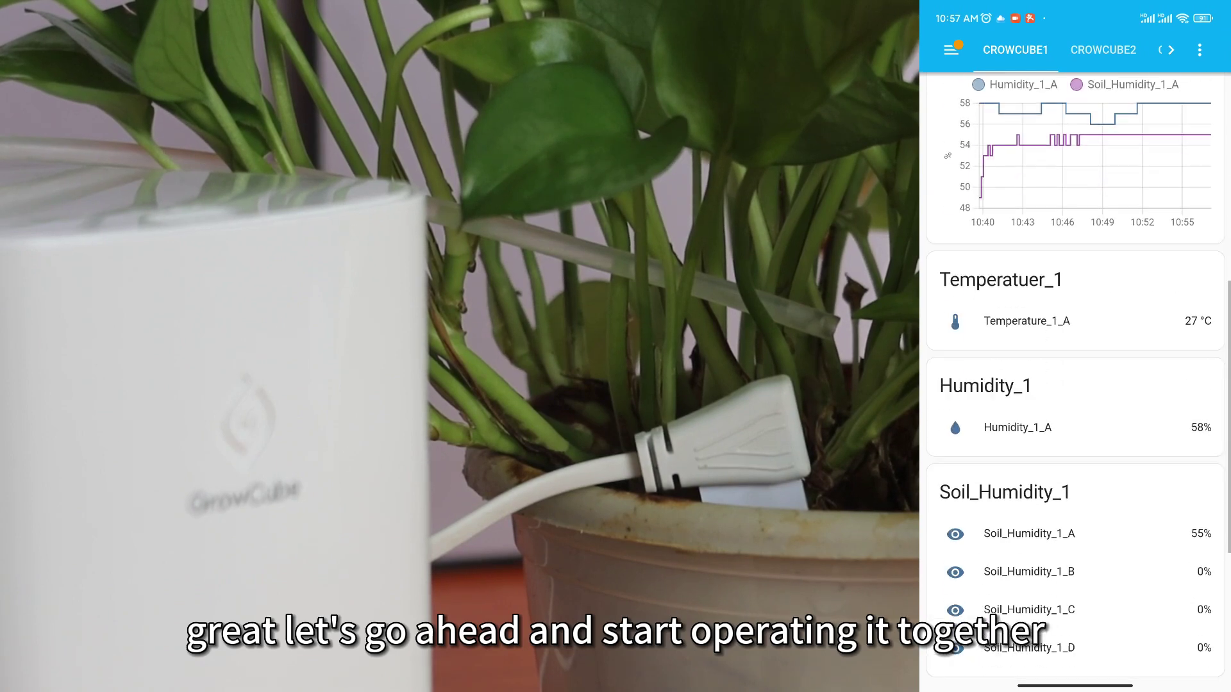
scroll(1075, 385, up, 10)
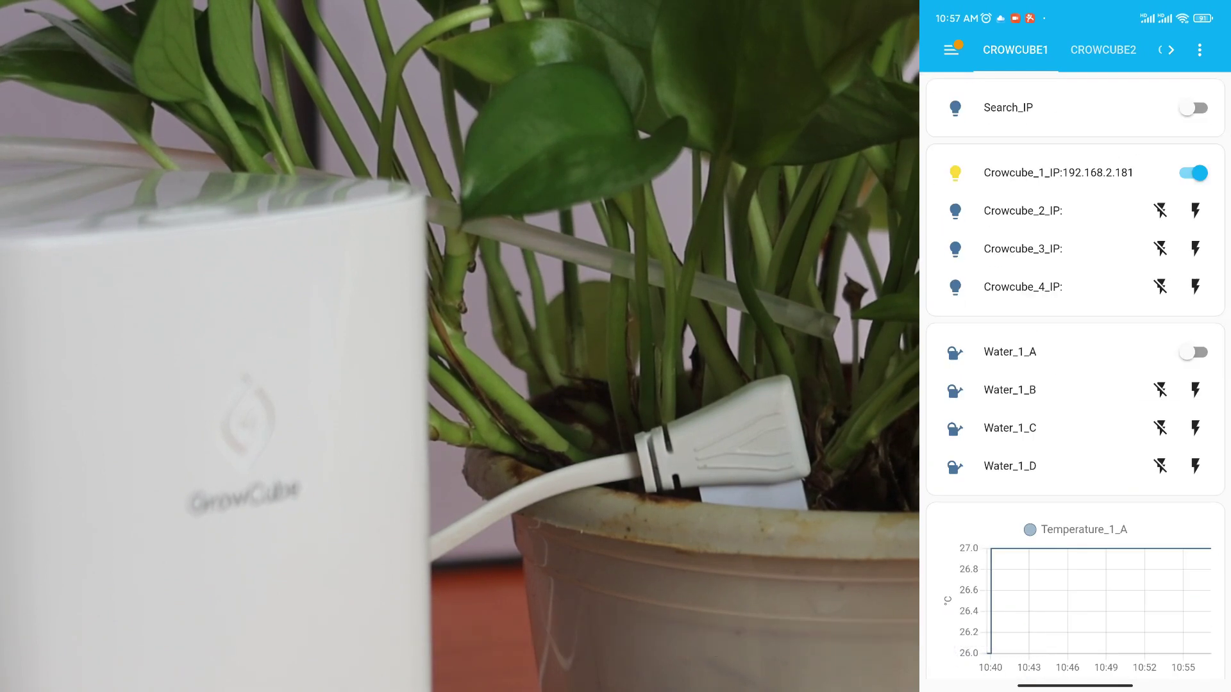